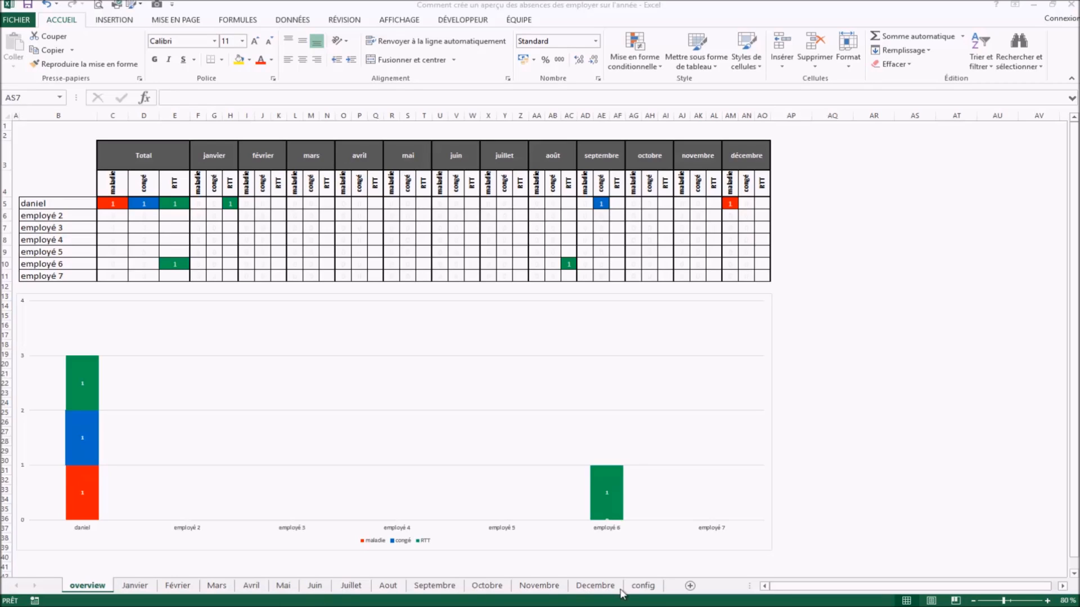
On the config sheet, enter the headers "date" in I3 and "jour férié" in J3.
left_click(643, 586)
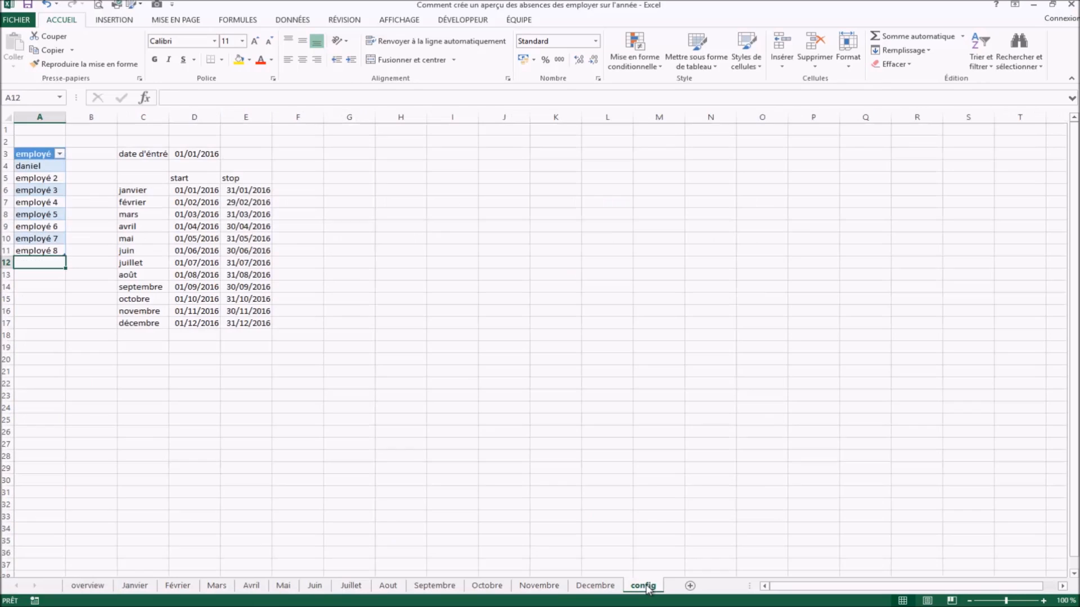
left_click(425, 158)
left_click(454, 158)
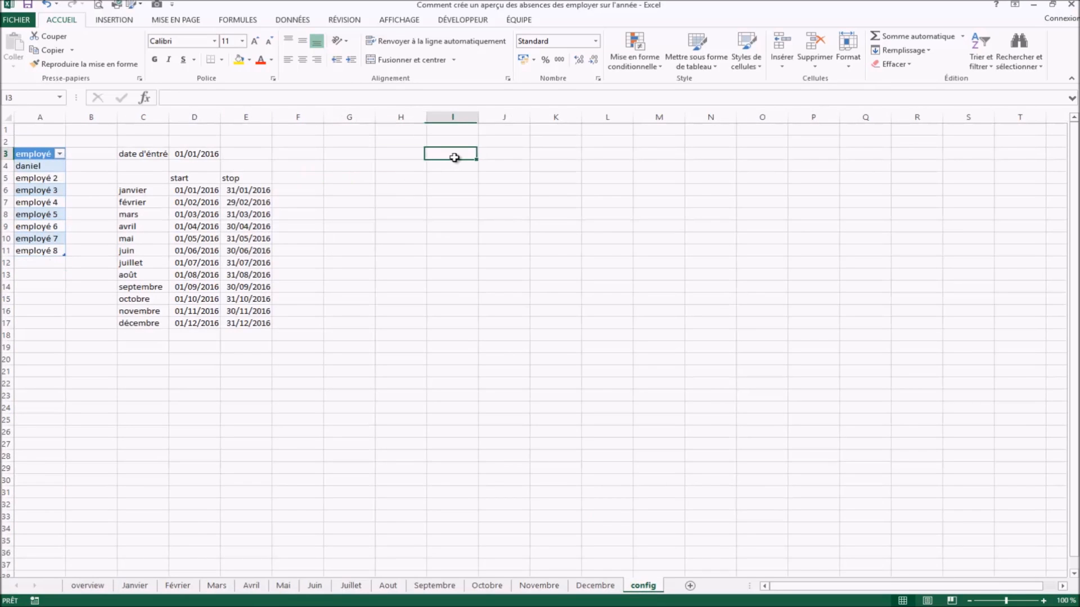
type("date")
key("Tab")
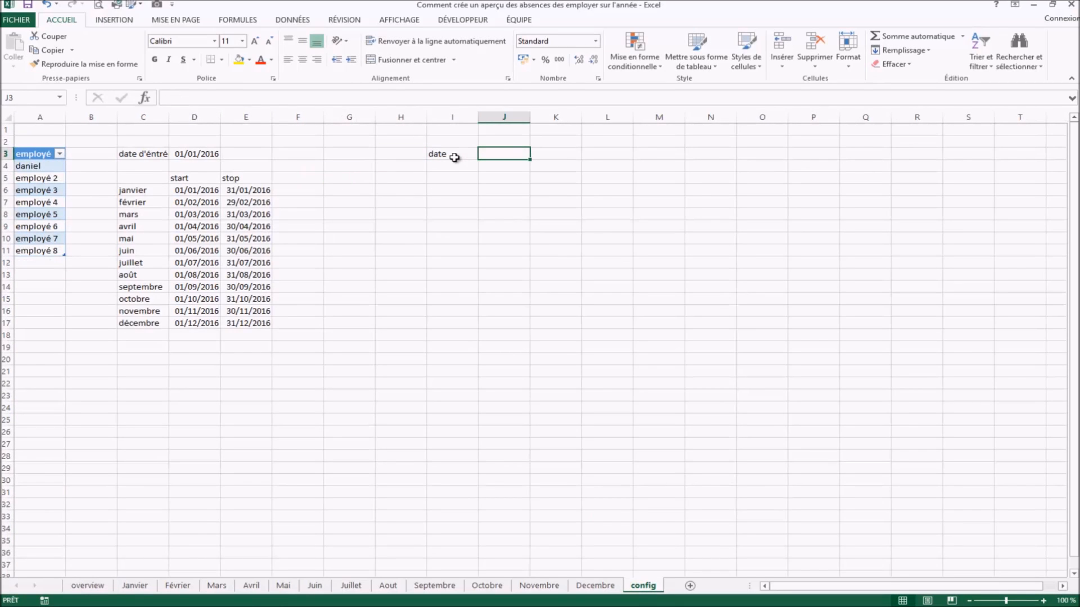
type("jour férié")
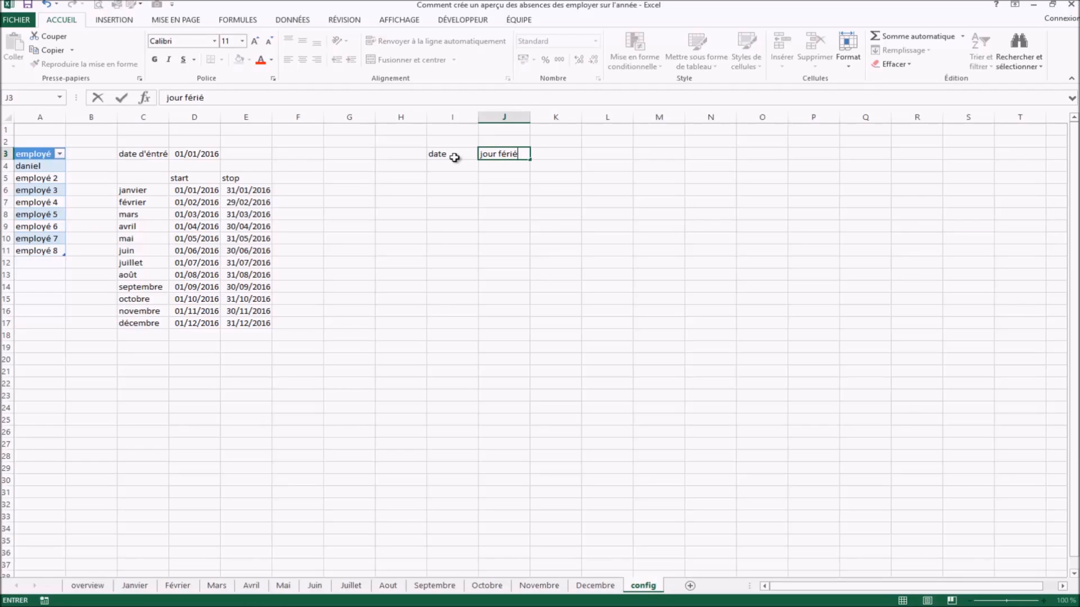
key("Return")
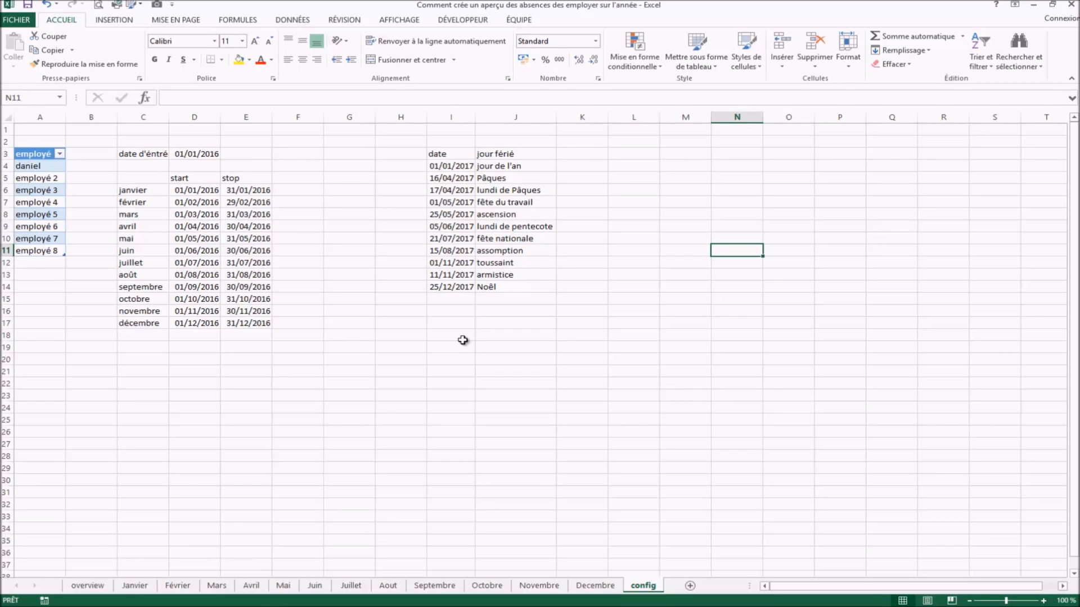
Convert the public holiday list in I3:J14 into a table with headers.
left_click_drag(441, 157, 507, 287)
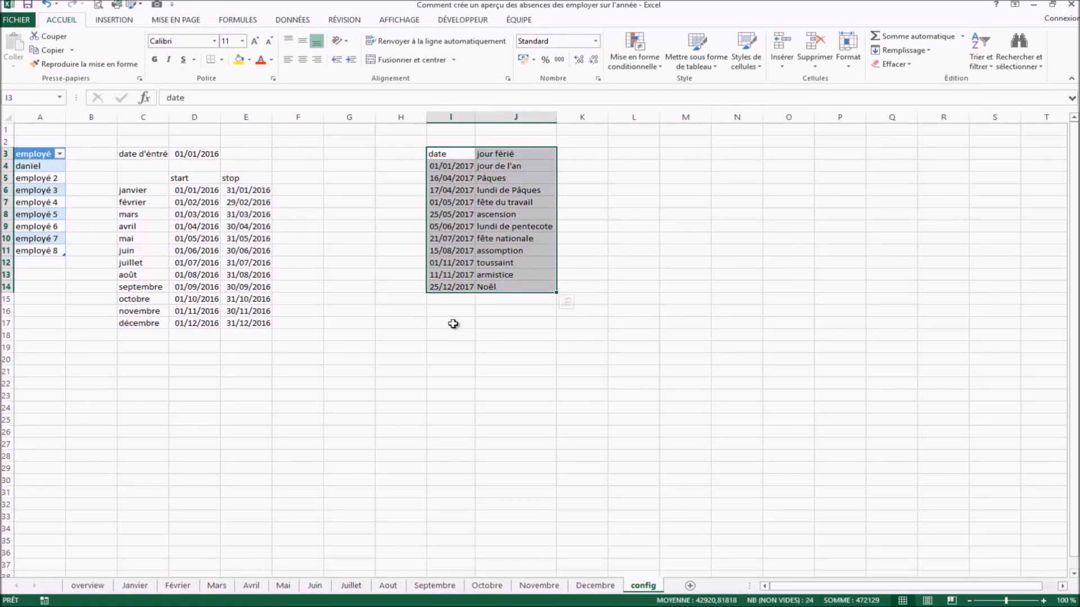
left_click(115, 20)
left_click(125, 50)
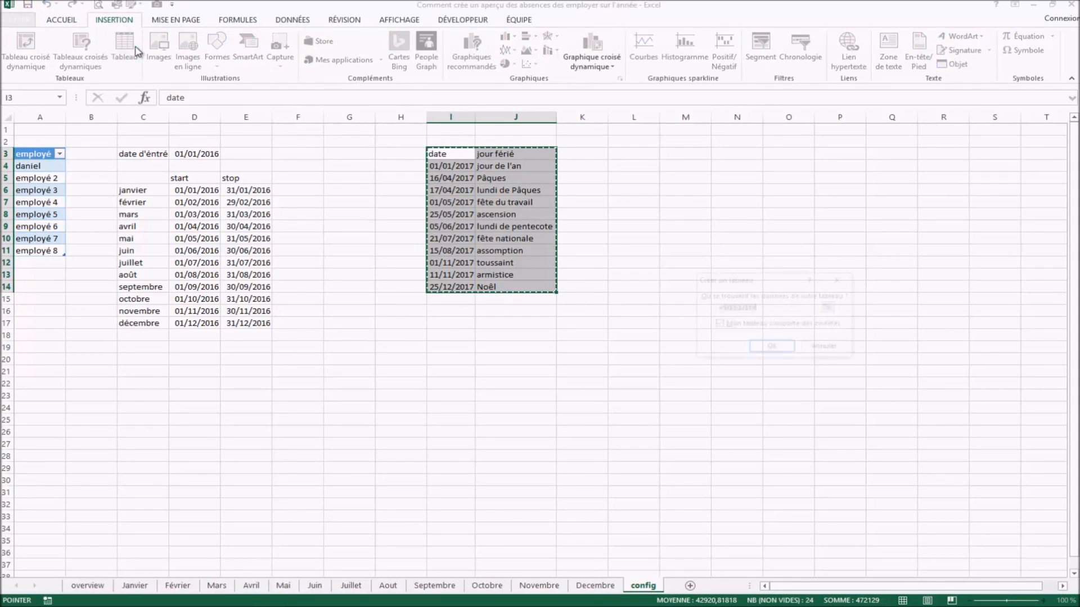
left_click(782, 352)
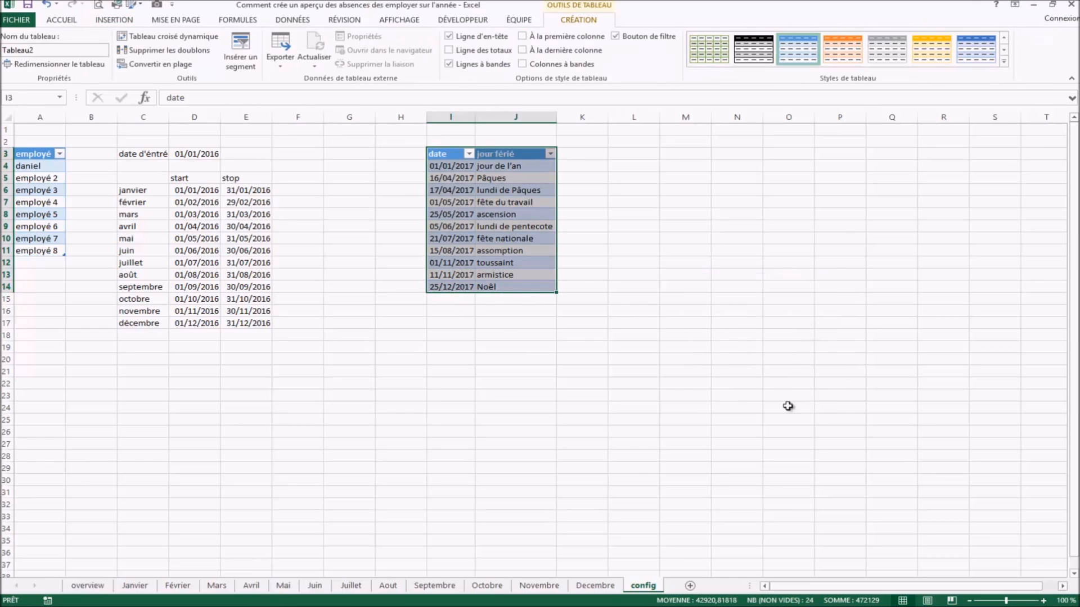
left_click_drag(754, 396, 757, 385)
left_click(539, 192)
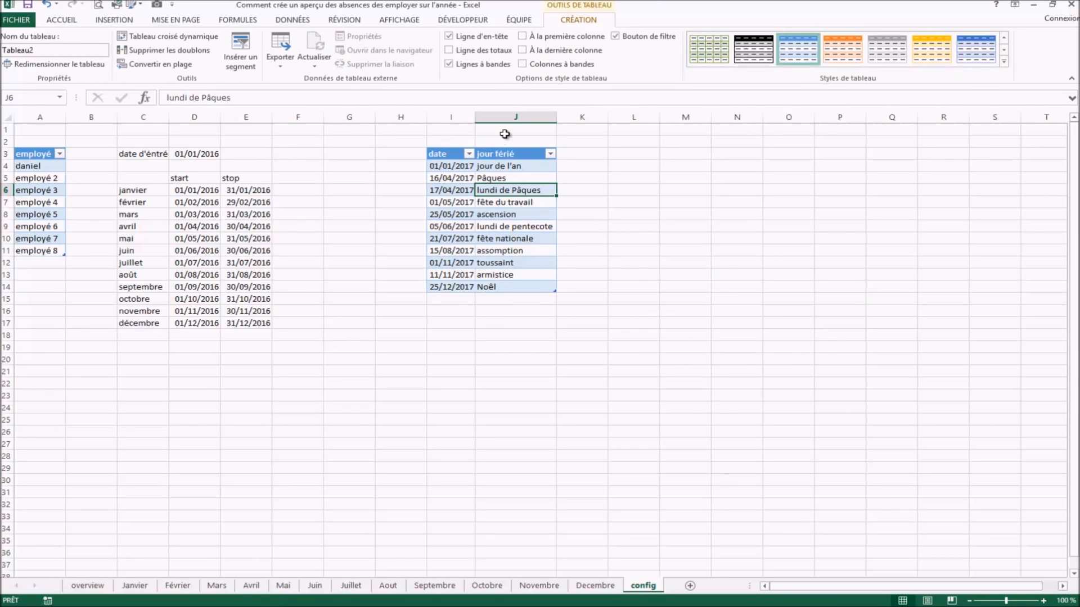
Widen columns I and J of the public holiday table slightly.
left_click_drag(556, 117, 563, 116)
left_click_drag(475, 115, 486, 115)
left_click(703, 202)
left_click(543, 383)
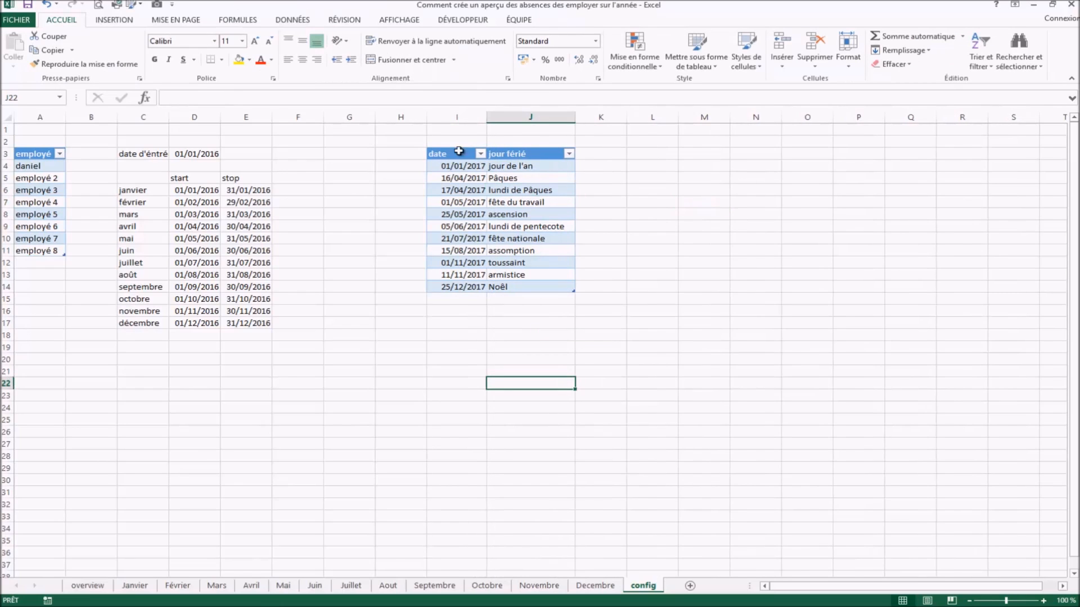
left_click(386, 393)
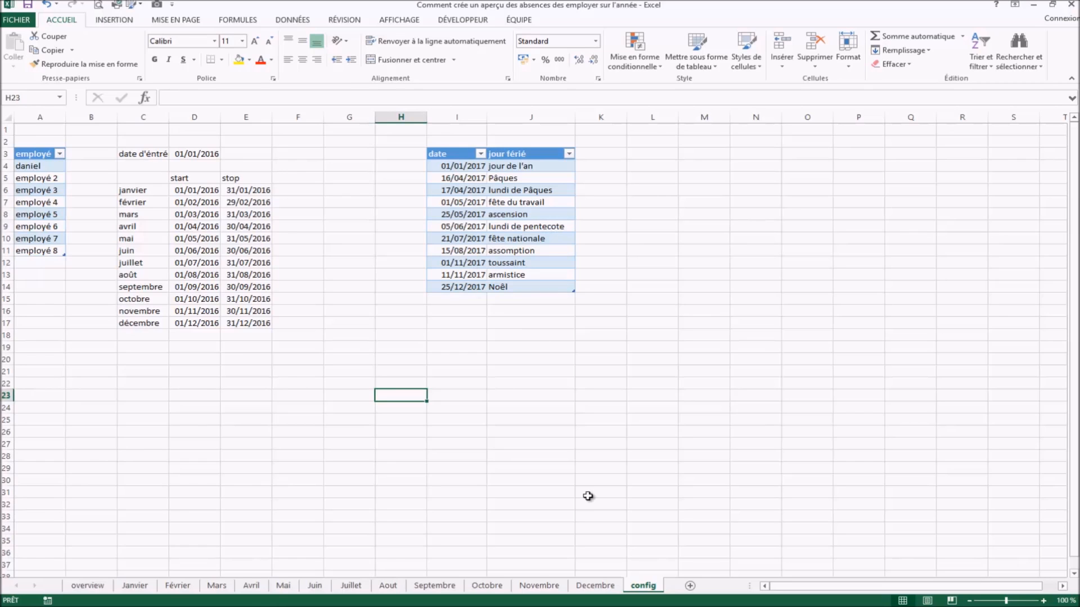
Unhide all hidden rows on the Novembre sheet by selecting the entire sheet.
left_click(556, 586)
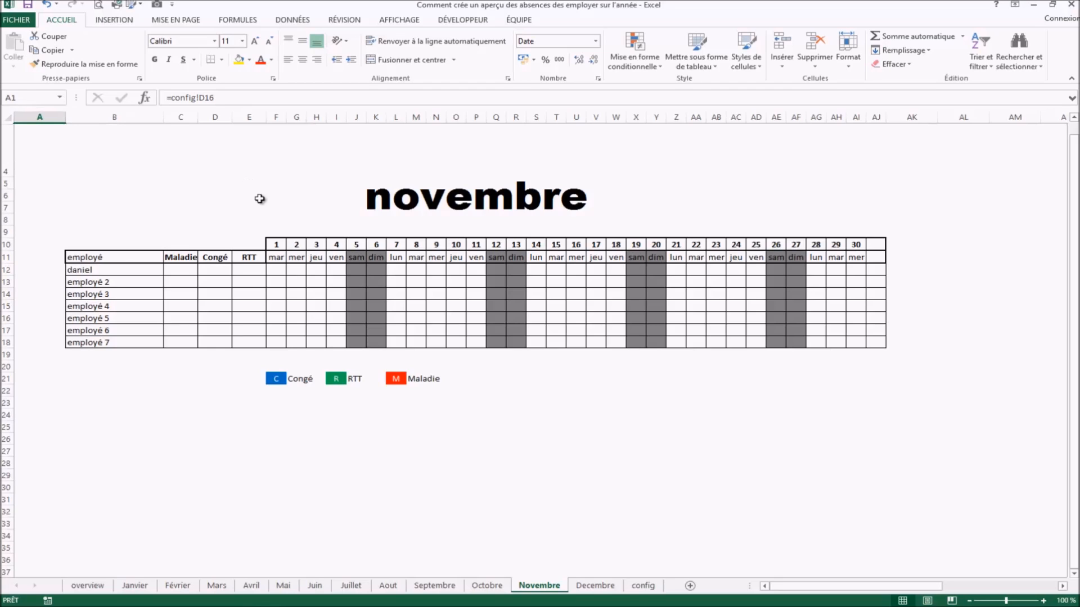
left_click(8, 122)
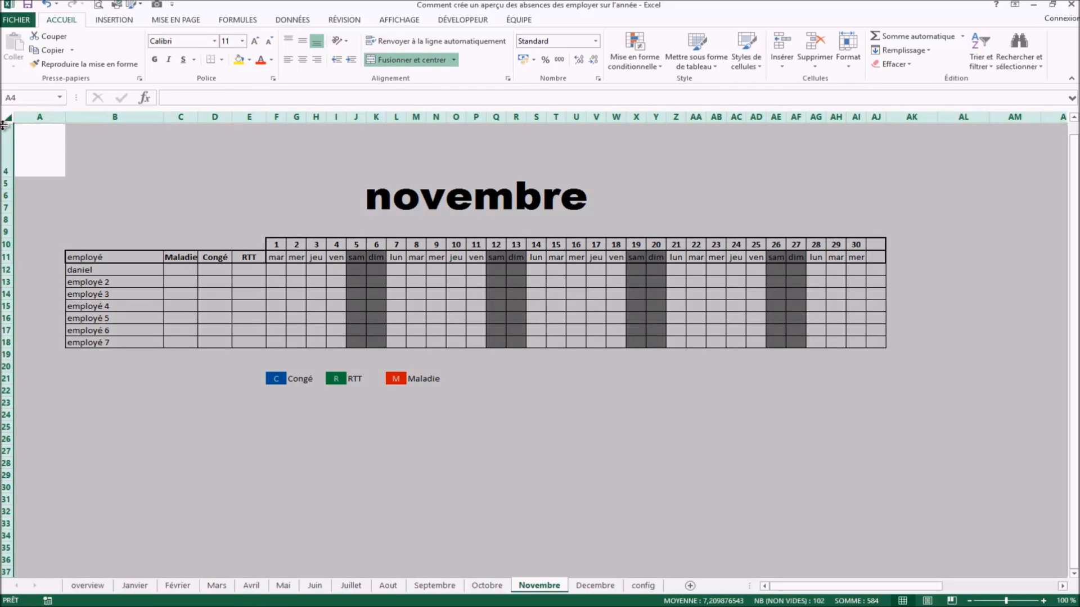
left_click(71, 155)
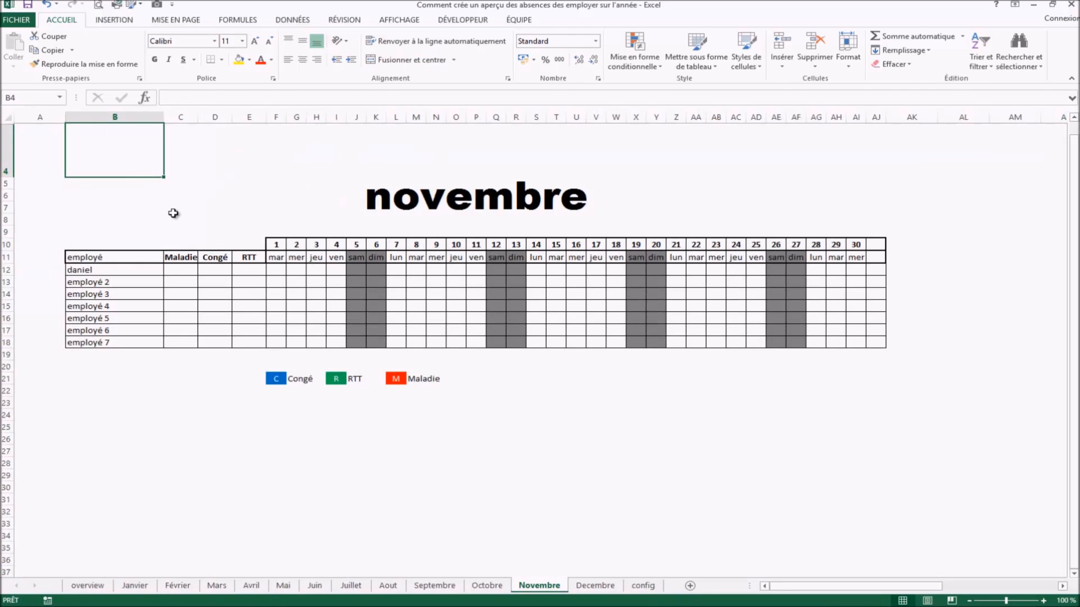
left_click(170, 210, "shift")
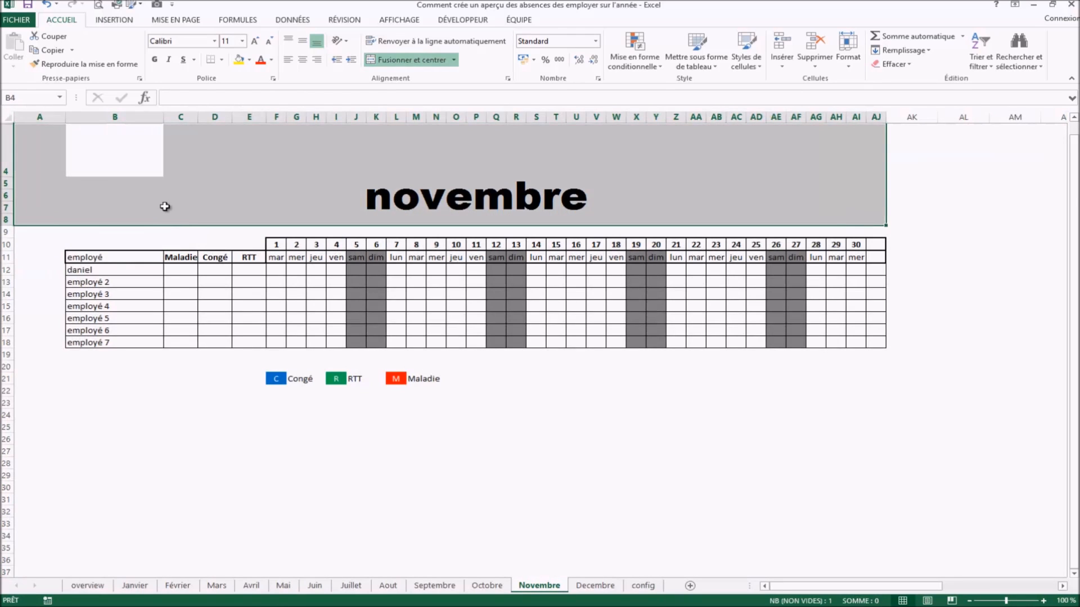
left_click(124, 452)
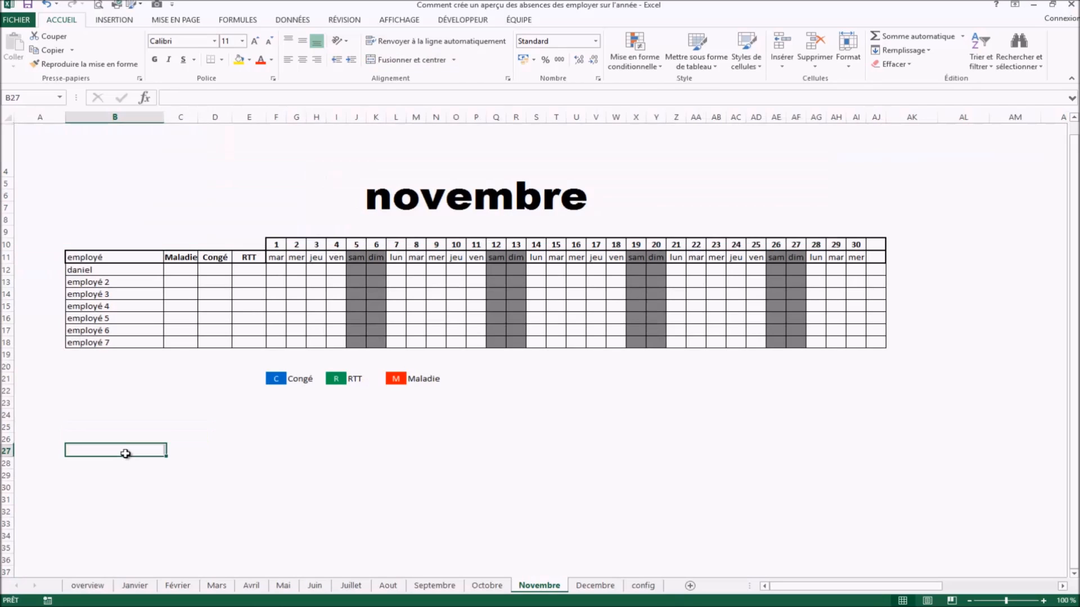
key("alt+a")
left_click(174, 462)
key("ctrl+a")
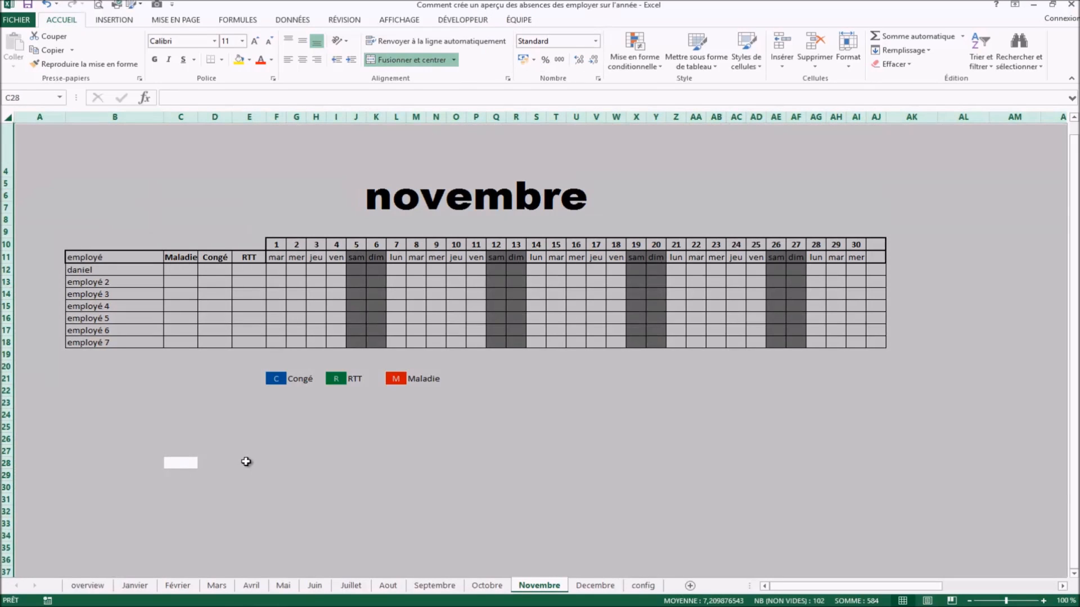
right_click(174, 190)
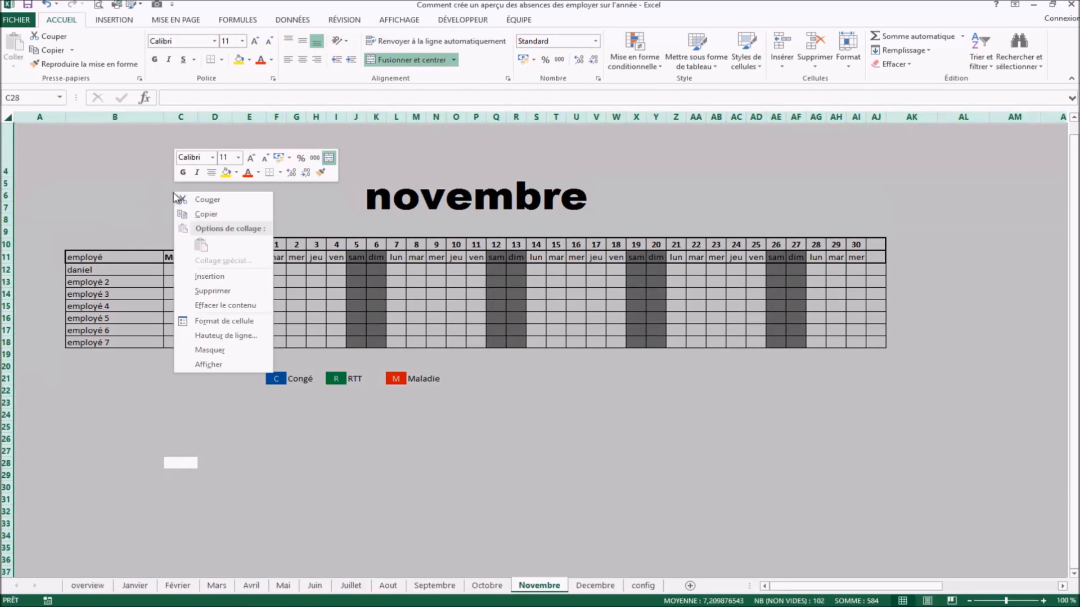
left_click(231, 365)
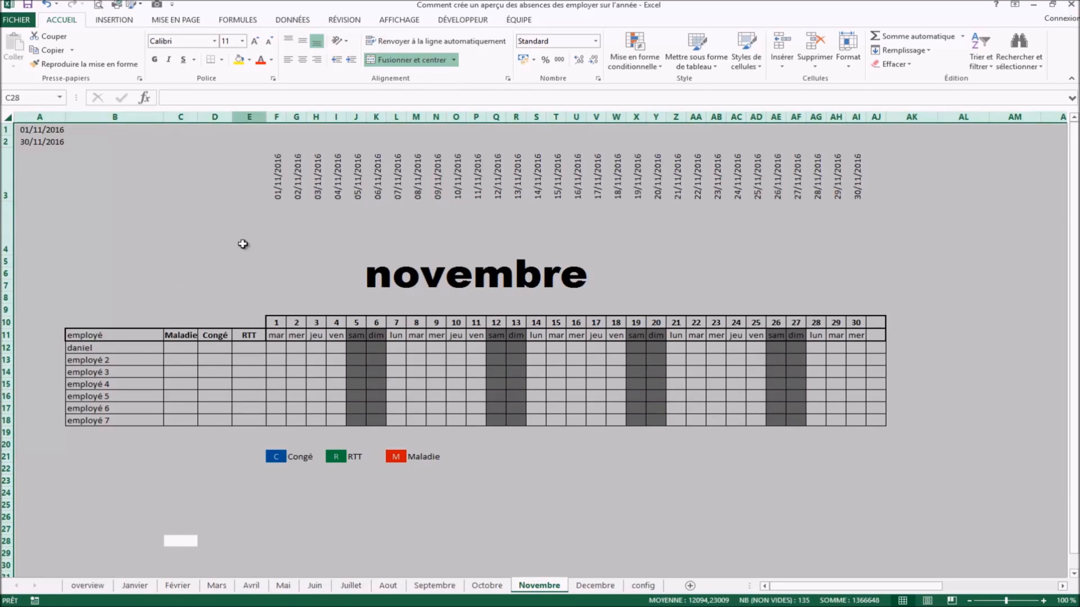
left_click(203, 233)
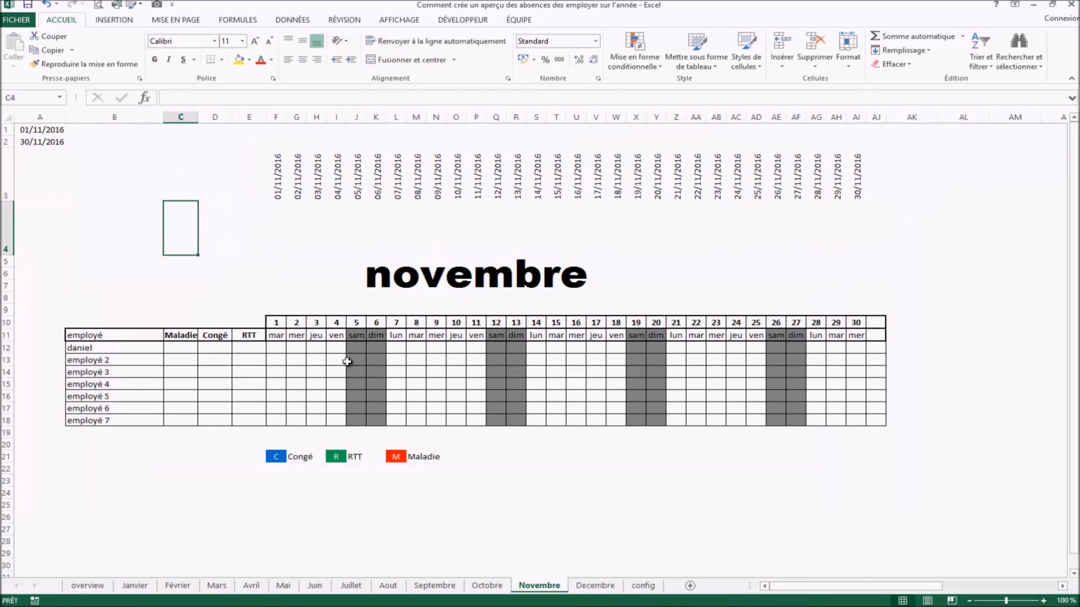
Create a formula-based conditional formatting rule for F11:AJ18 on Novembre with =F$3=recherchev(F$3;config!$I$4:$J$14;1;0).
left_click_drag(276, 335, 875, 420)
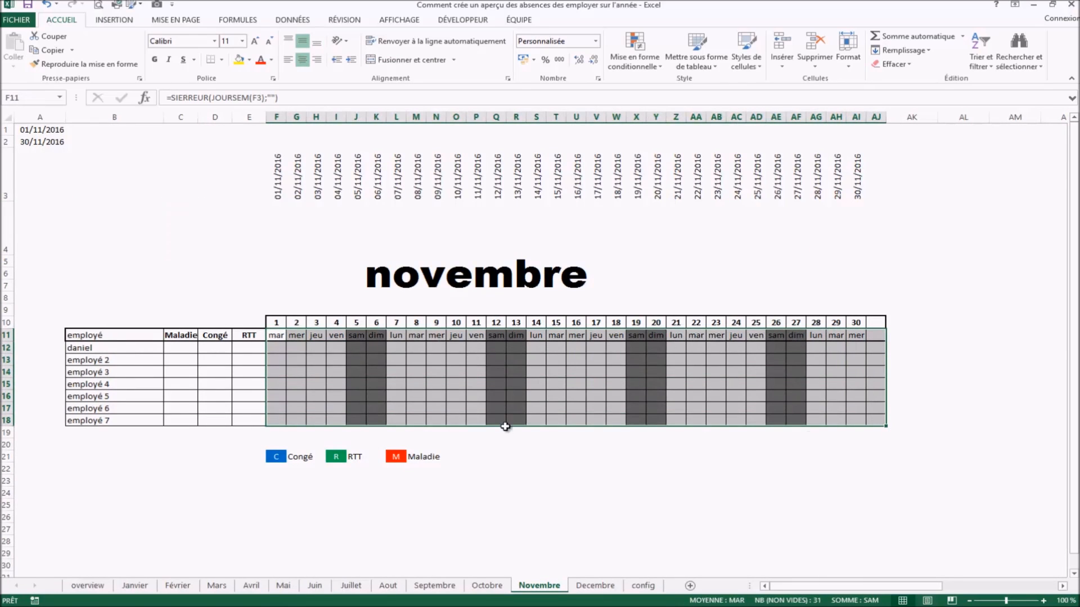
left_click(644, 72)
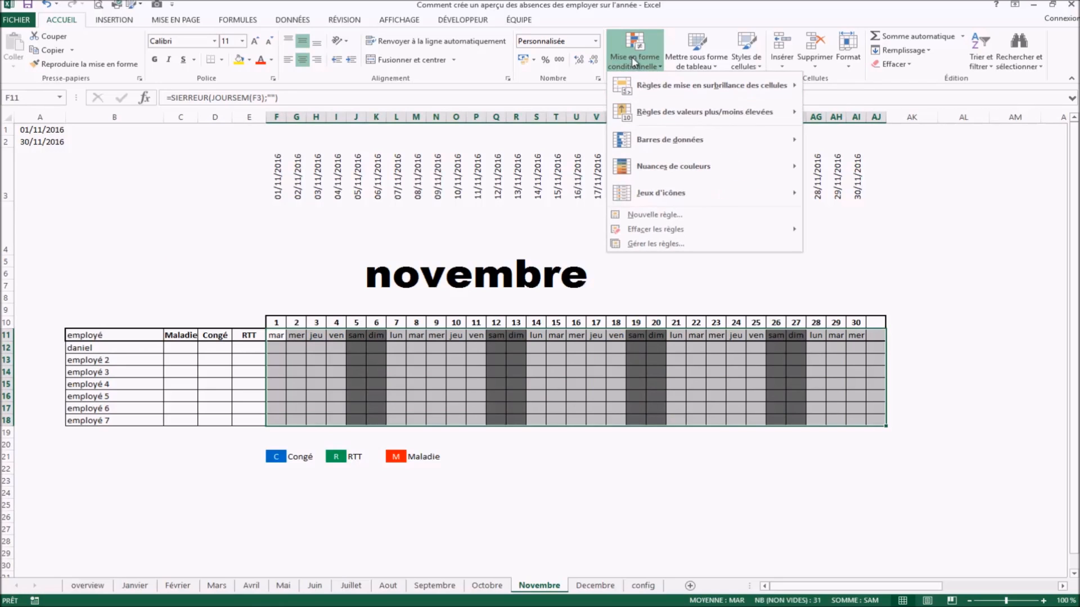
mouse_move(666, 229)
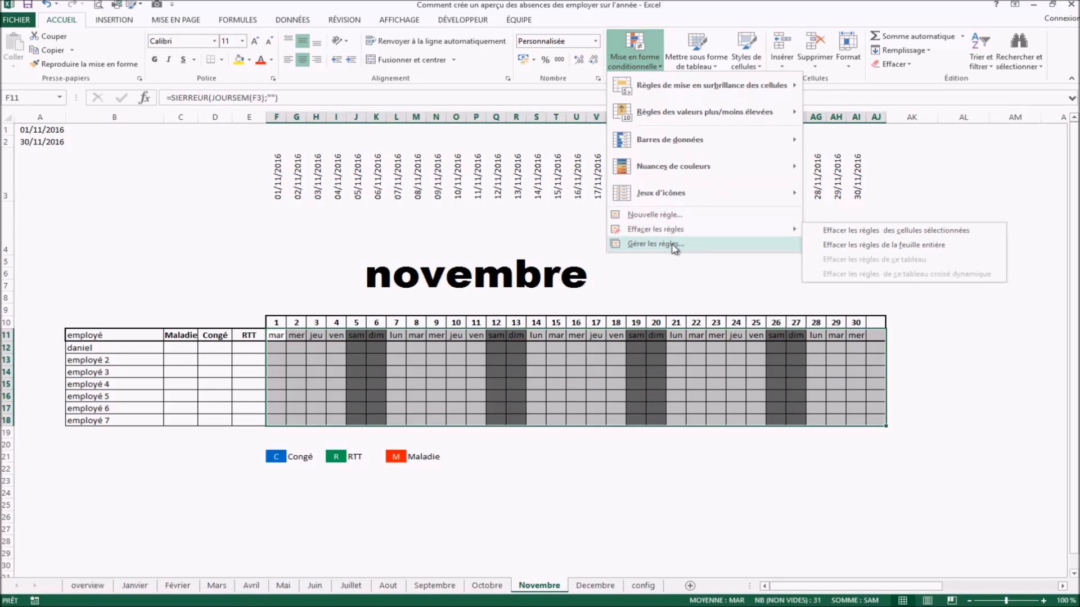
left_click(673, 244)
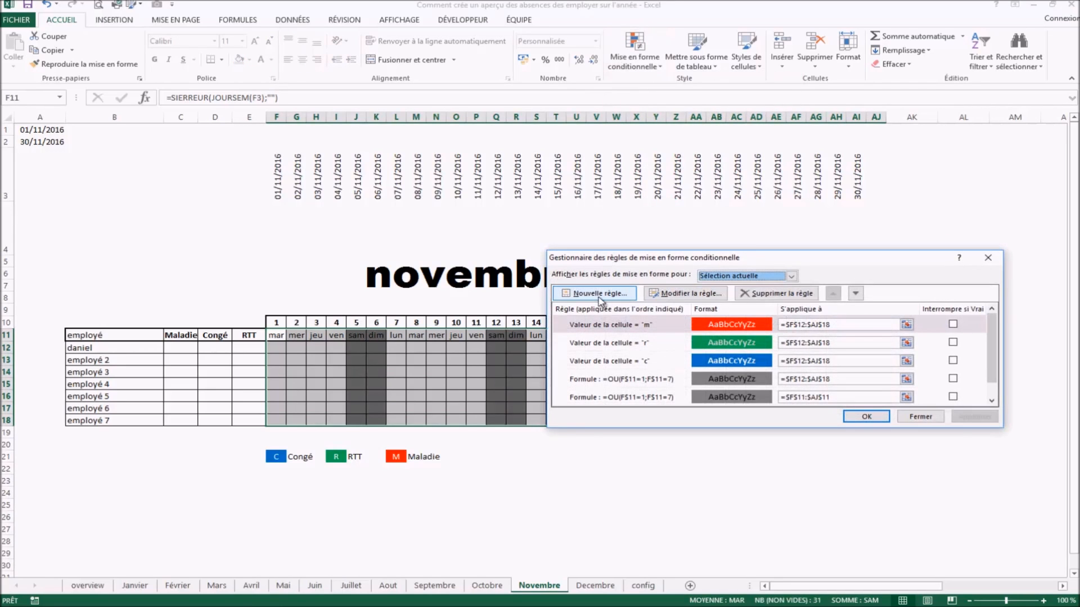
left_click(599, 293)
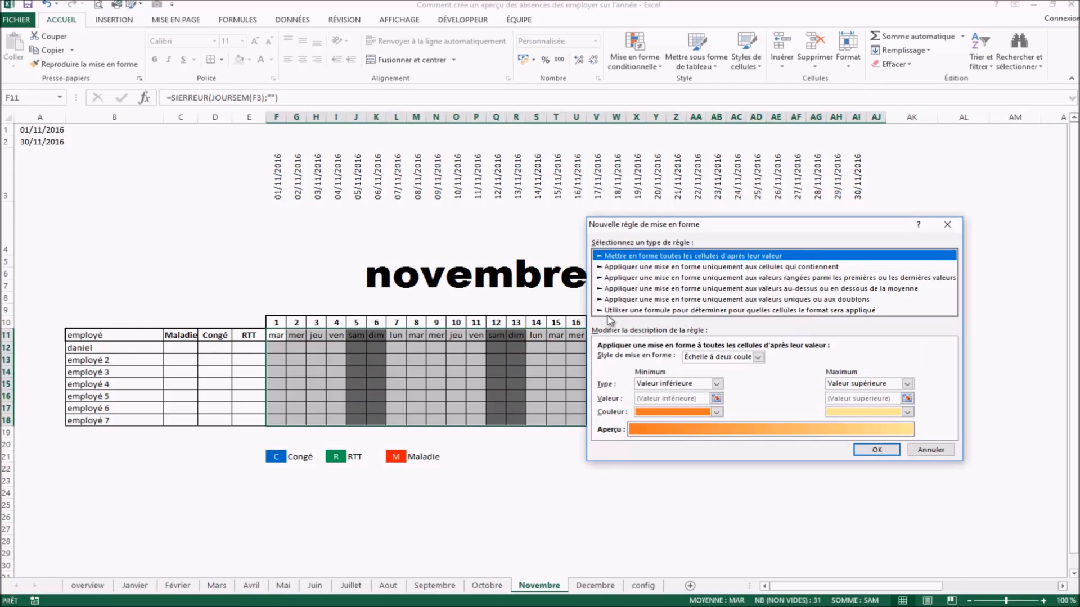
left_click(700, 311)
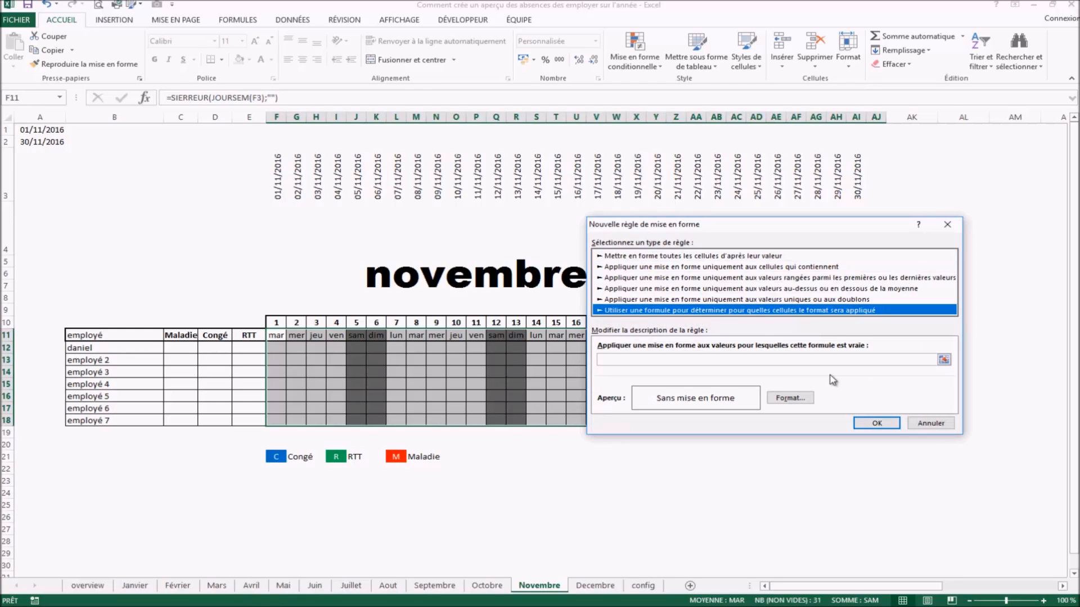
left_click(672, 359)
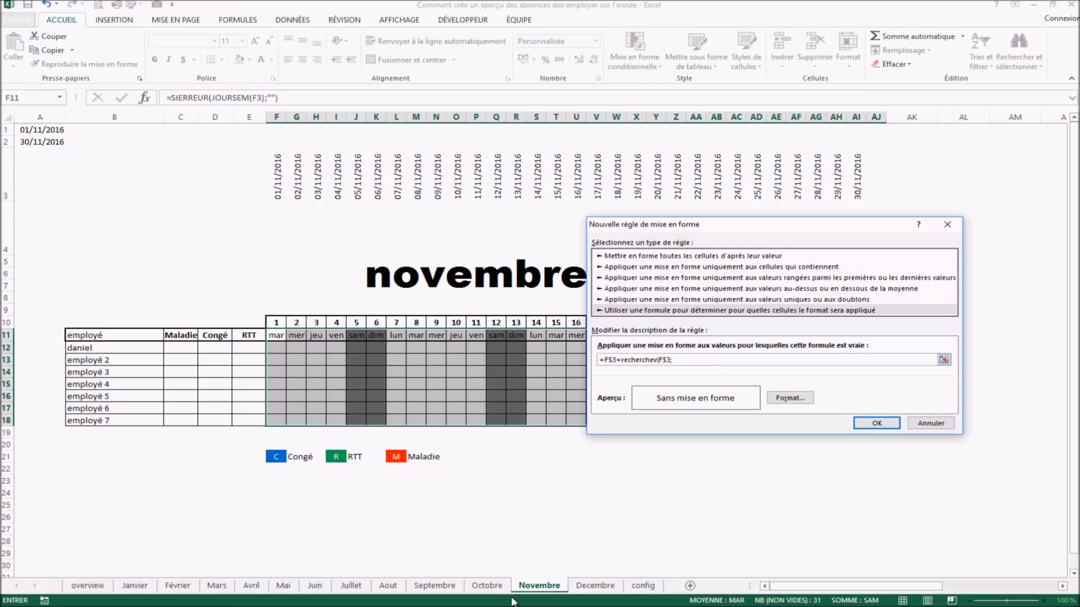
left_click(643, 586)
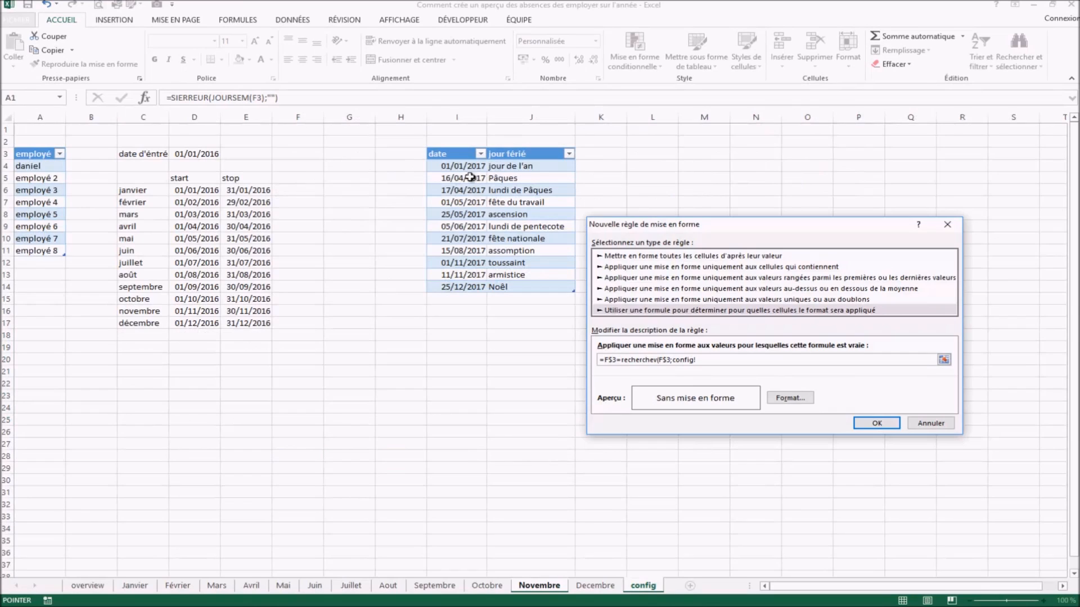
left_click_drag(451, 166, 542, 288)
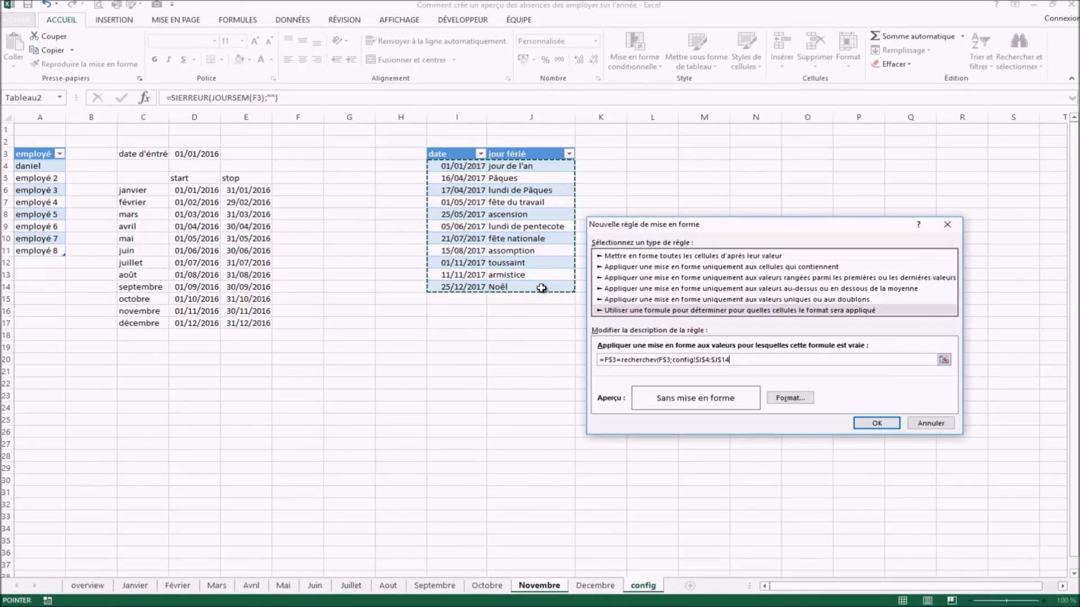
type(";1;0")
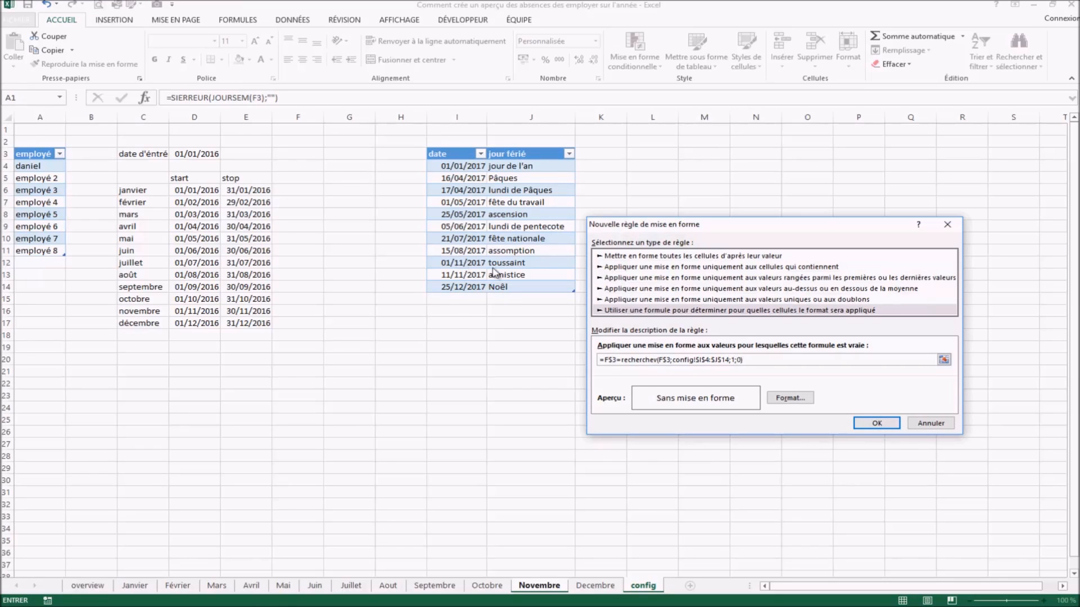
Give the public holiday rule a purple fill and apply it to the November calendar.
left_click(792, 398)
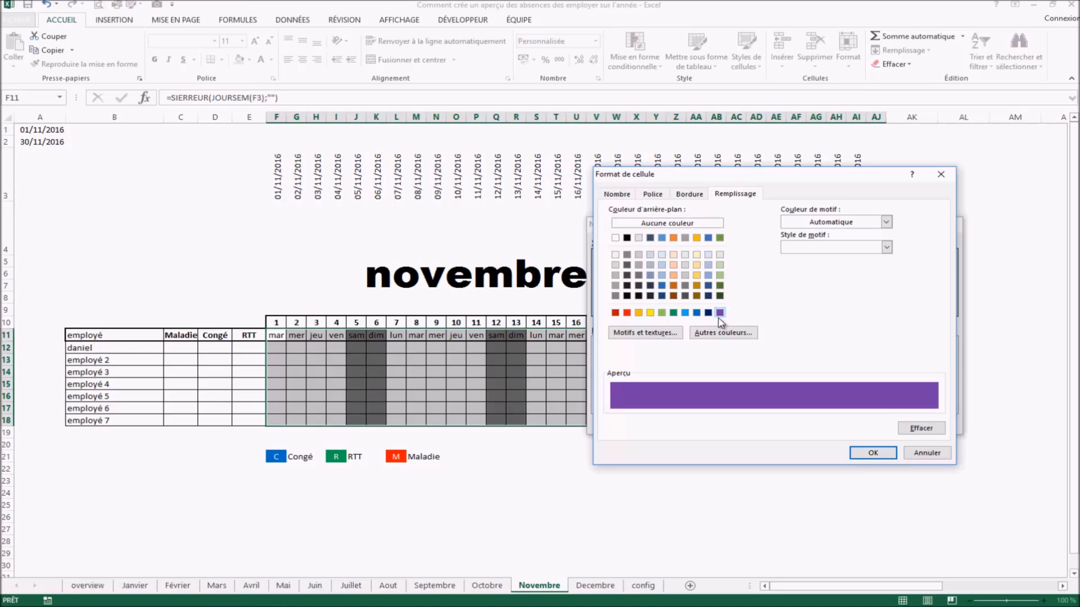
left_click(866, 453)
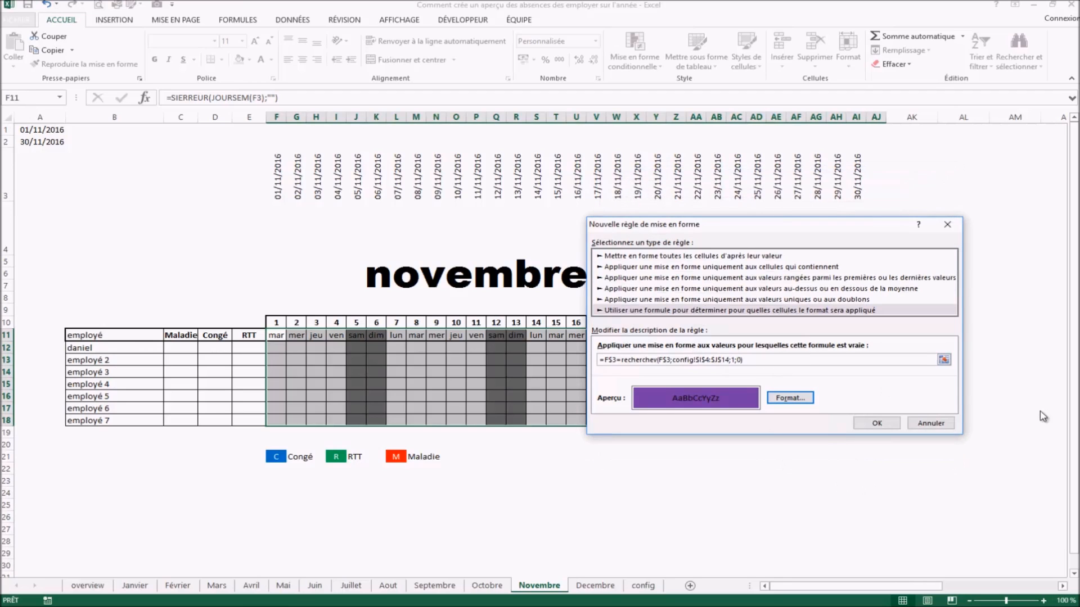
left_click(878, 425)
left_click(970, 416)
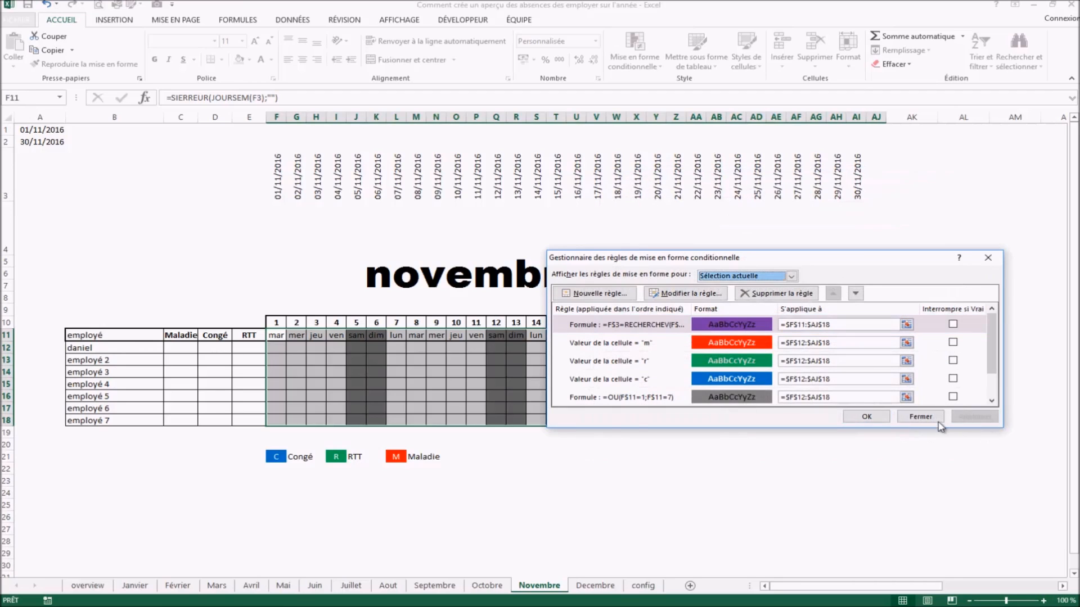
left_click(883, 420)
left_click(832, 517)
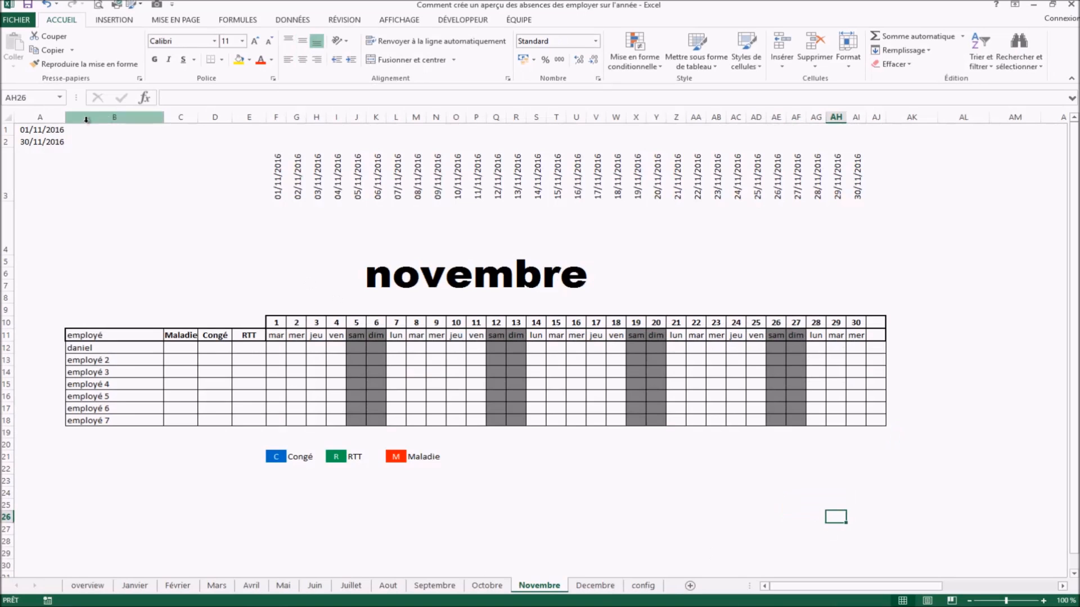
Set the entry date in D3 of the config sheet to 01/01/2017 and check the Novembre calendar.
left_click(643, 586)
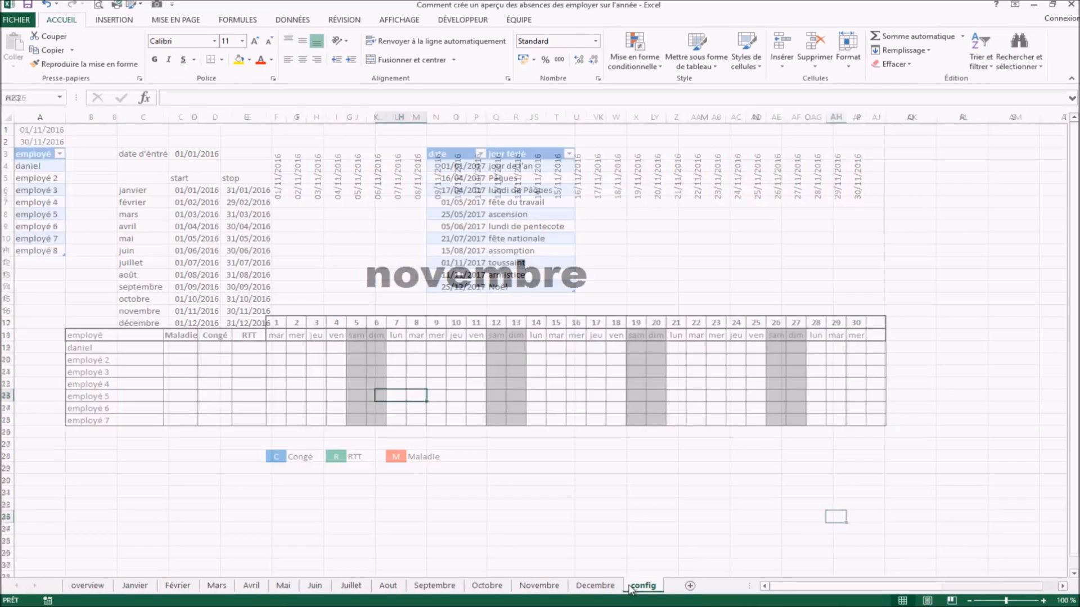
left_click(211, 156)
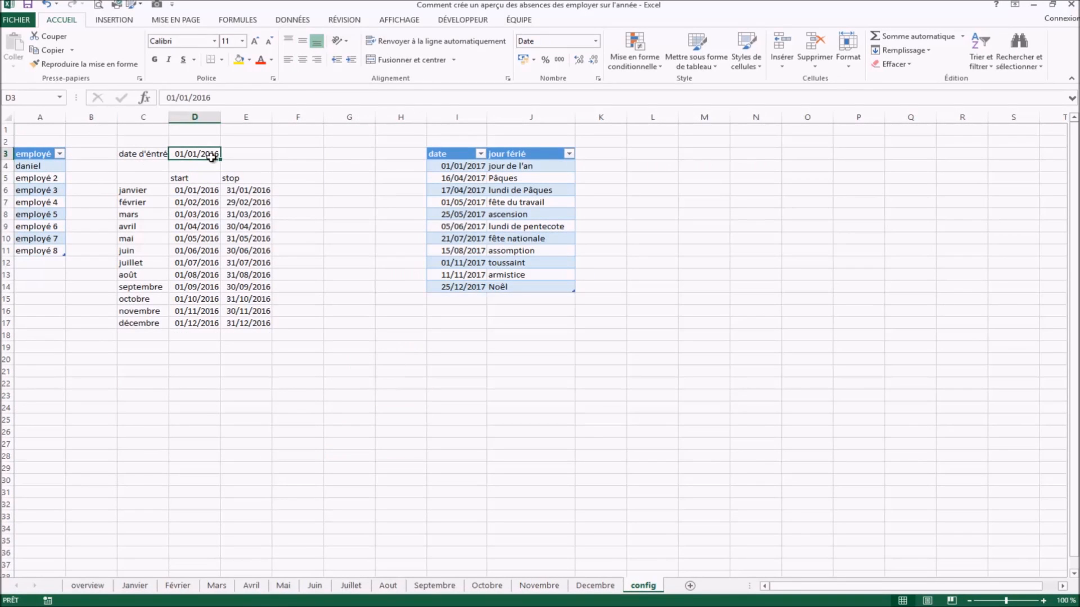
type("1/01/2017")
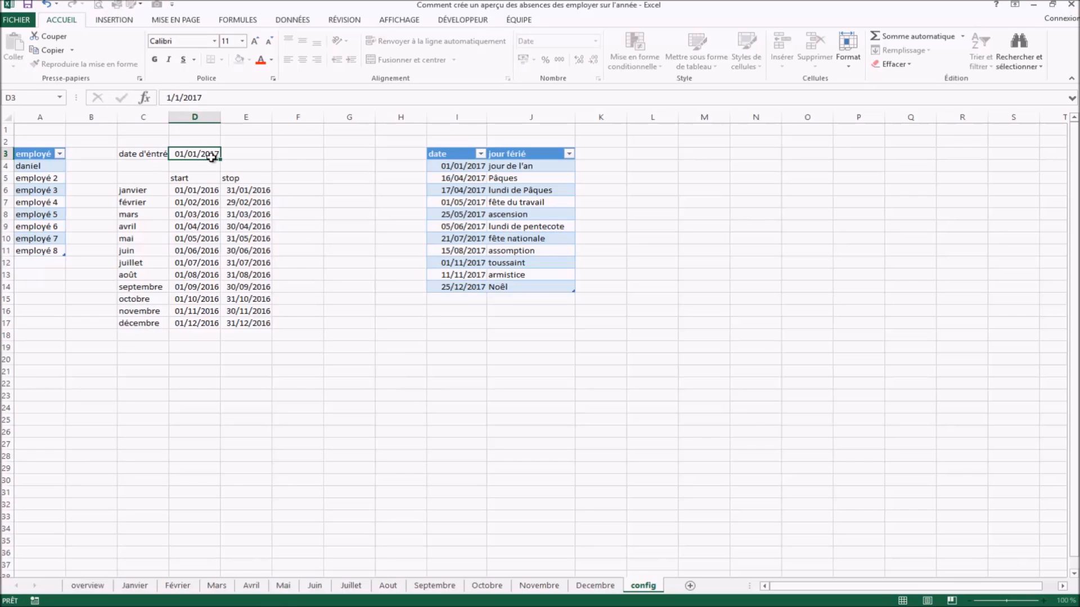
key("Return")
left_click(561, 587)
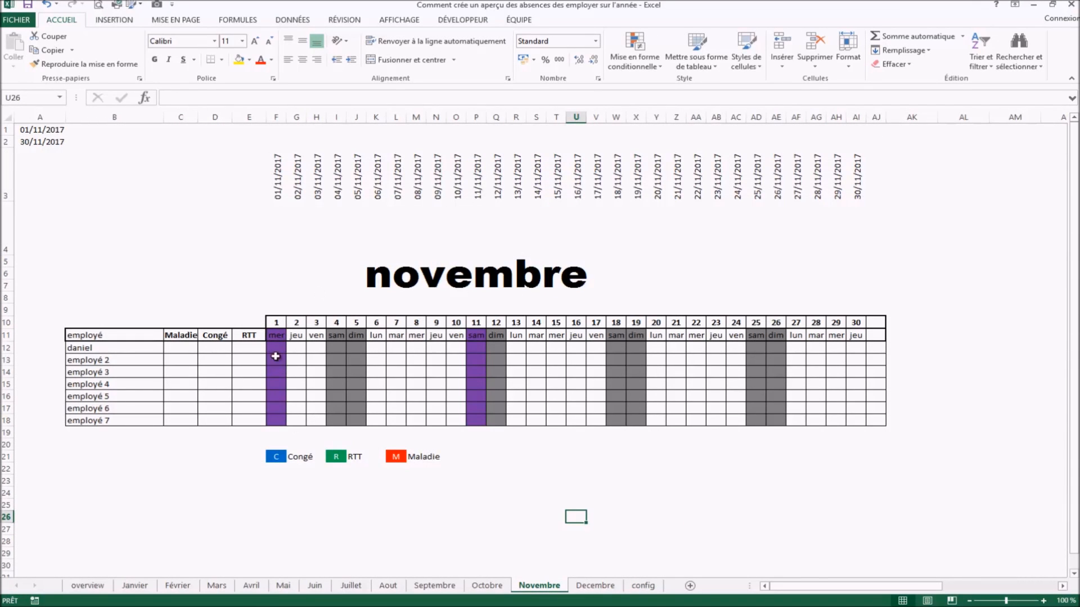
Change the toussaint date in the public holiday table to 02/11/2017 and check its column on the Novembre sheet.
left_click(643, 586)
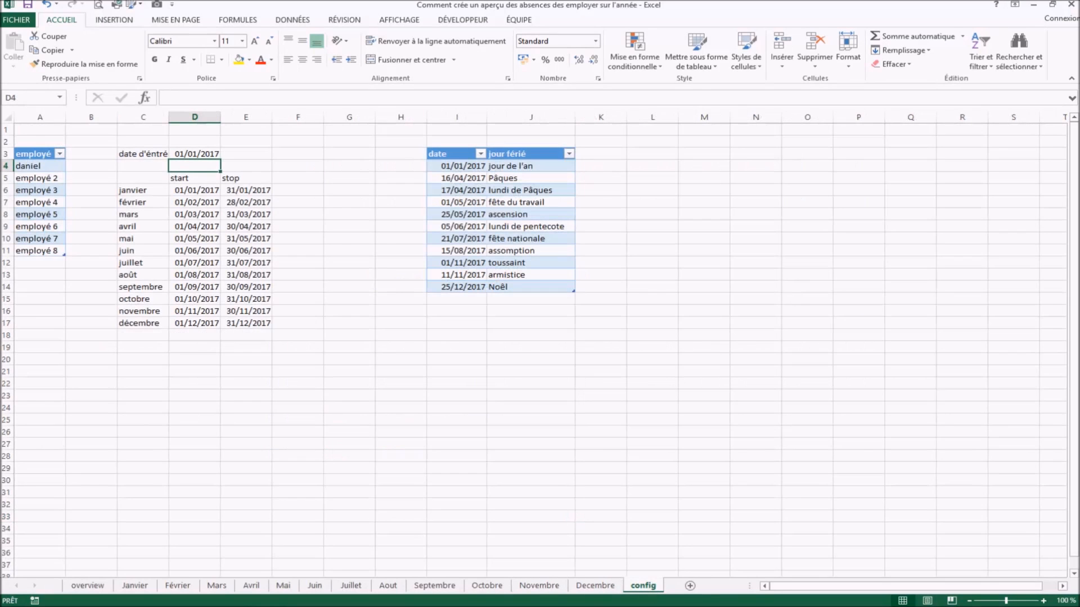
left_click(468, 265)
type("2/")
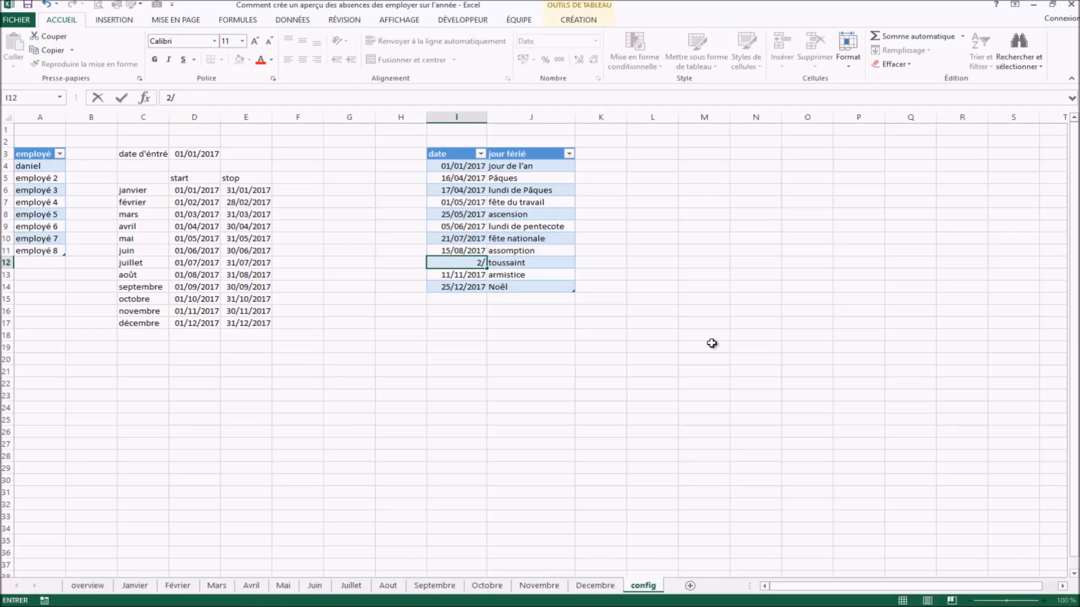
type("11/2017")
key("Return")
left_click(700, 419)
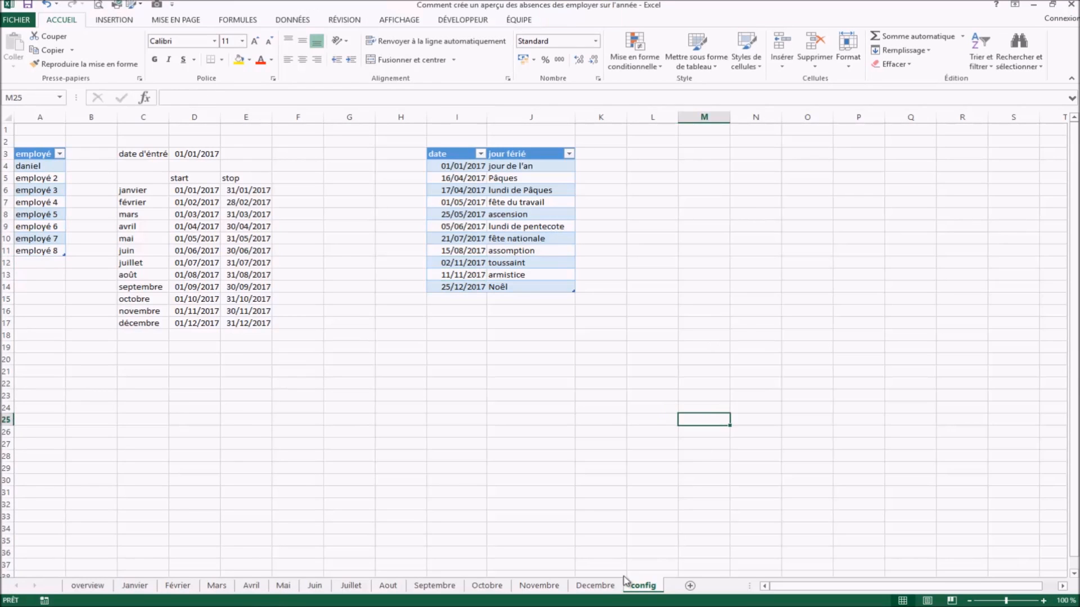
left_click(597, 587)
left_click(538, 586)
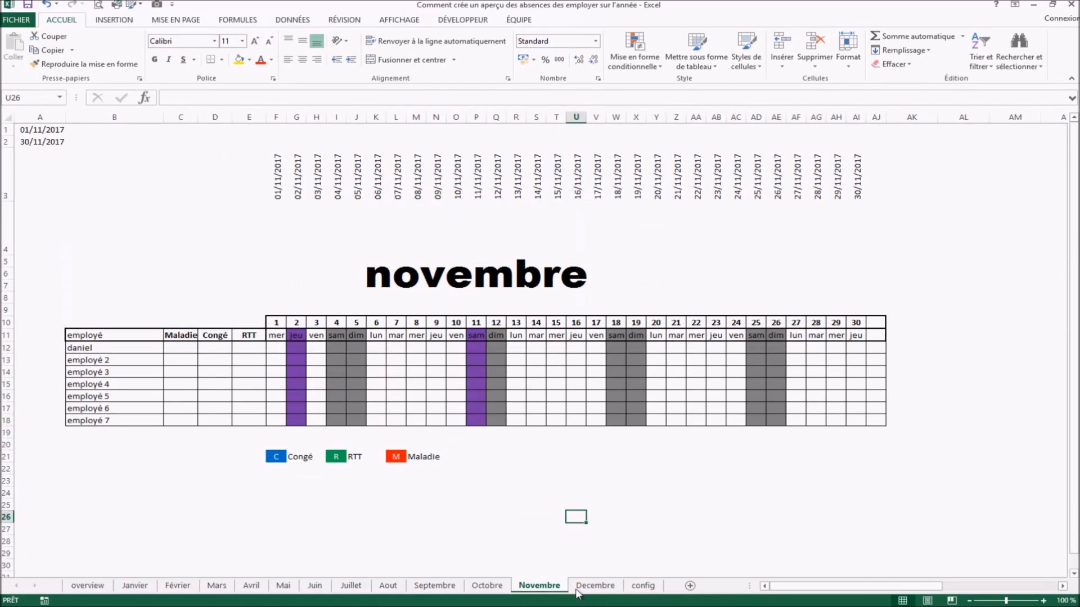
left_click_drag(294, 333, 297, 421)
left_click(610, 519)
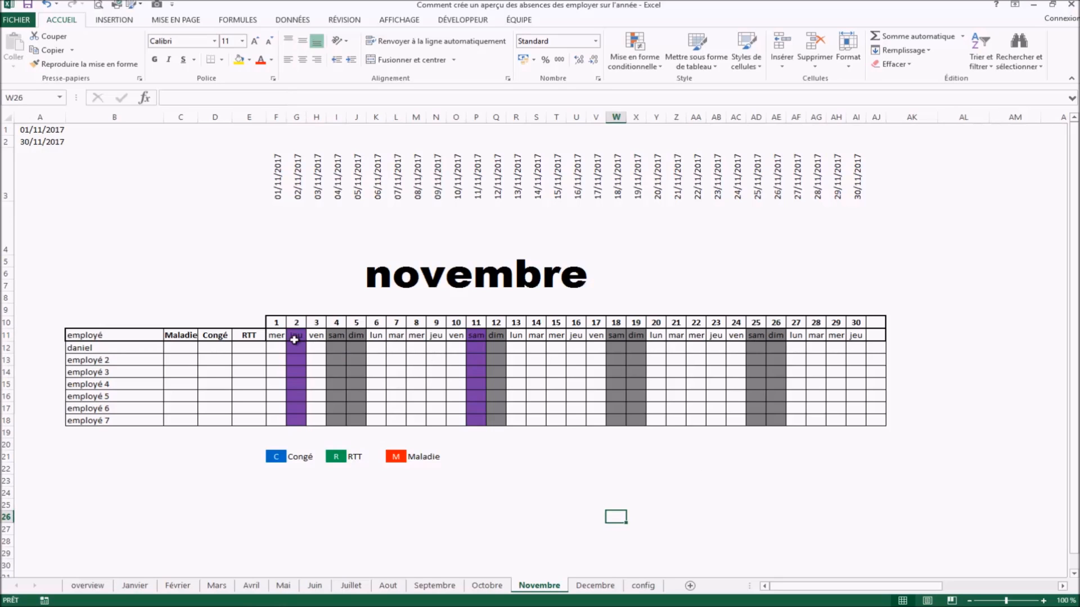
Hide rows 1 to 3 on the Novembre sheet.
left_click(956, 517)
left_click_drag(6, 194, 5, 131)
right_click(129, 168)
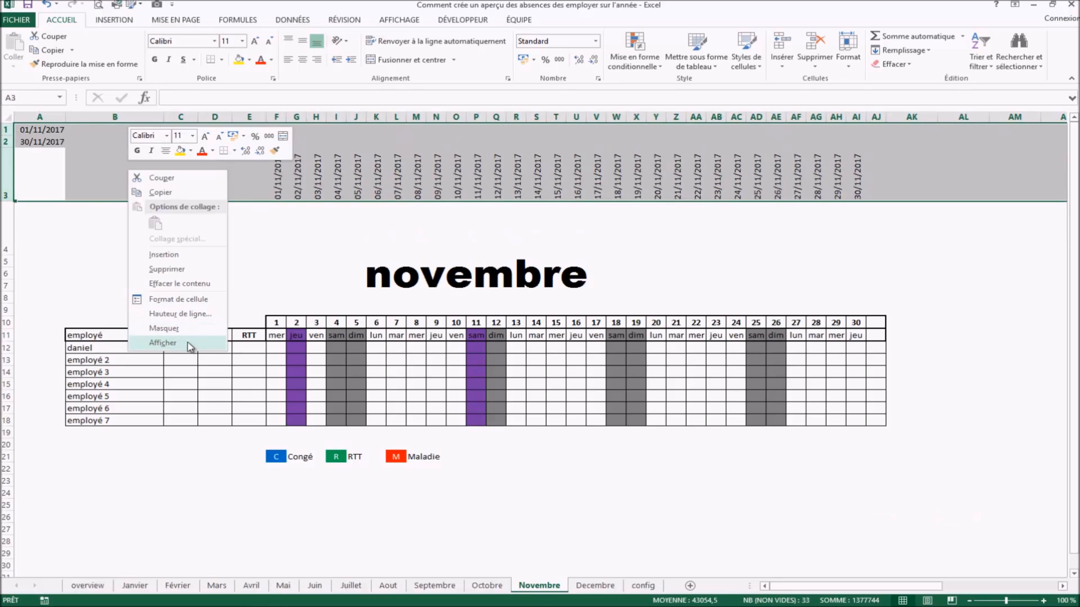
left_click(164, 328)
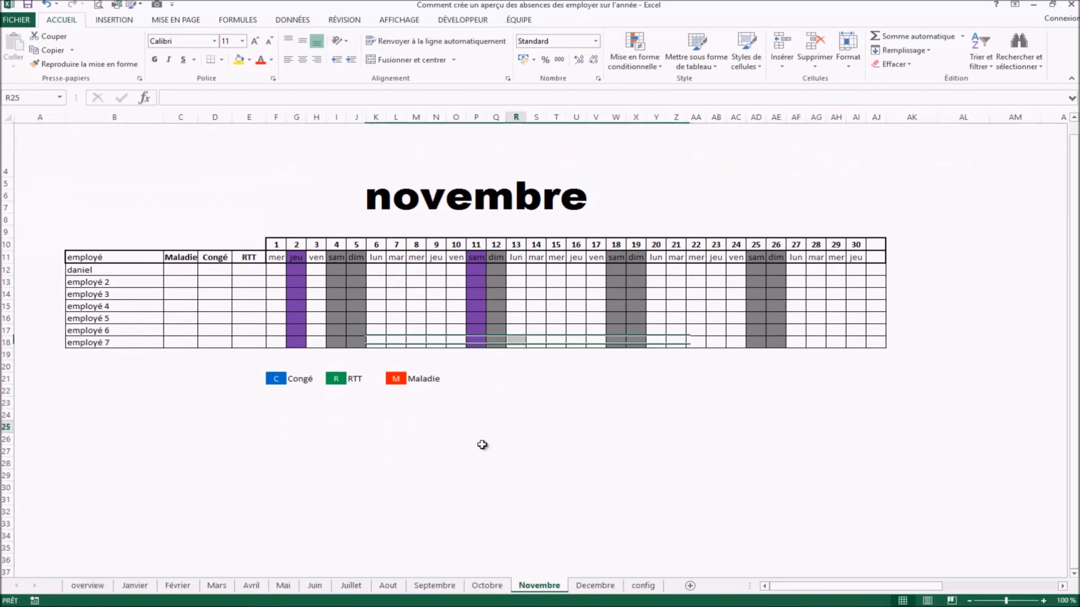
left_click(516, 432)
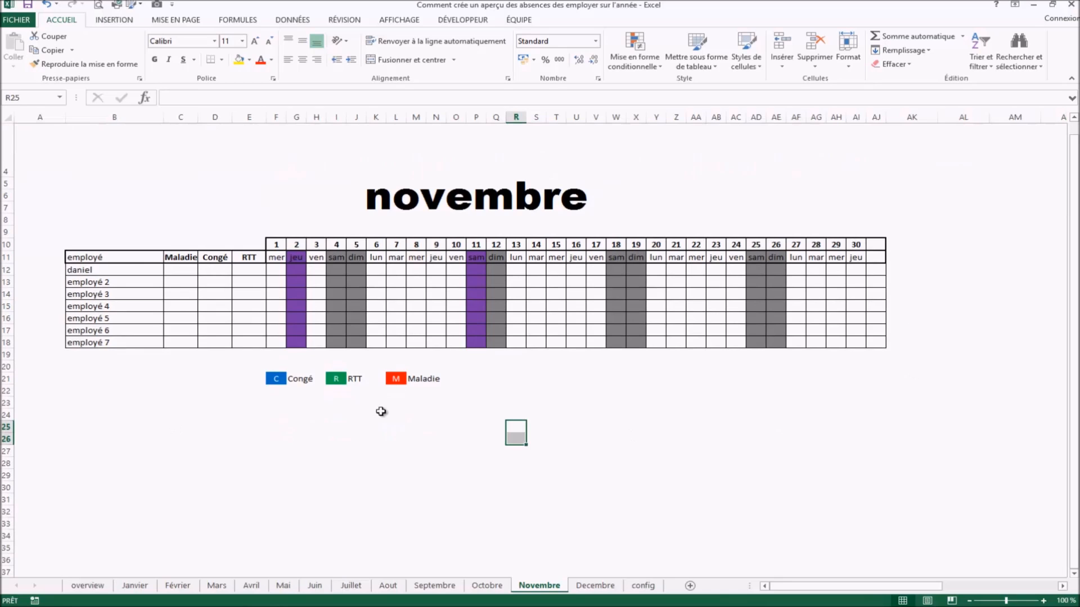
Look through the month sheets from Decembre back to Juillet and compare them with the public holiday list on config.
left_click(595, 586)
left_click(539, 586)
left_click(487, 585)
left_click(434, 585)
left_click(387, 585)
left_click(351, 585)
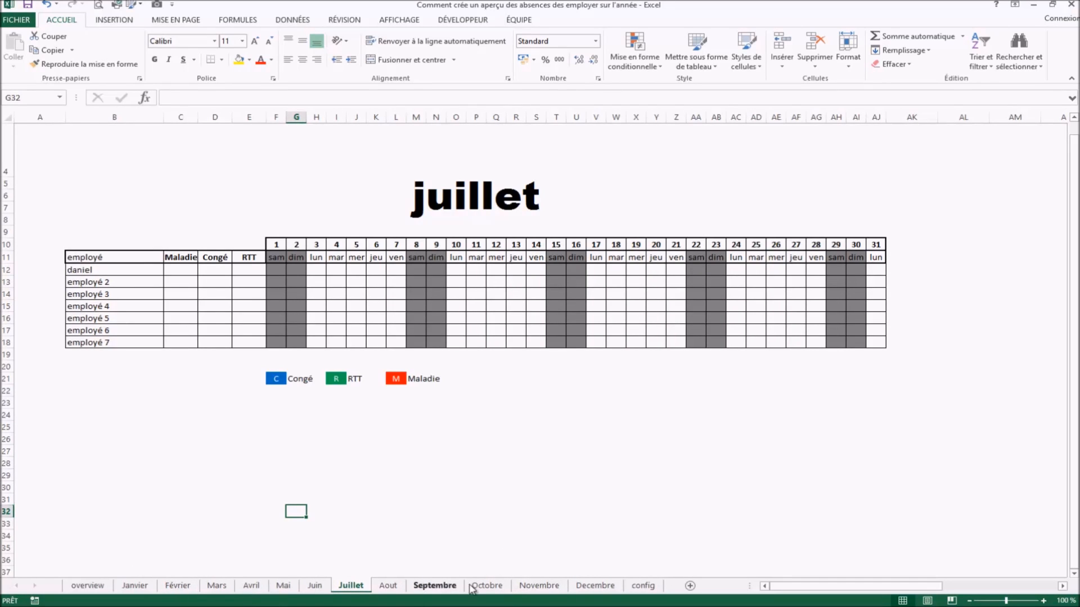
left_click(528, 587)
left_click(502, 591)
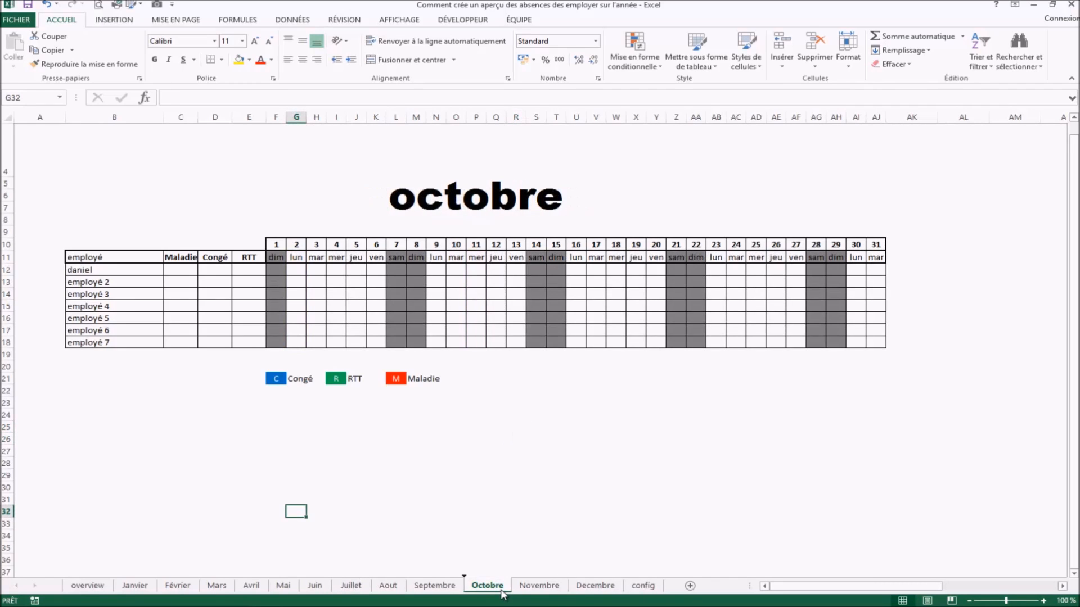
left_click(643, 587)
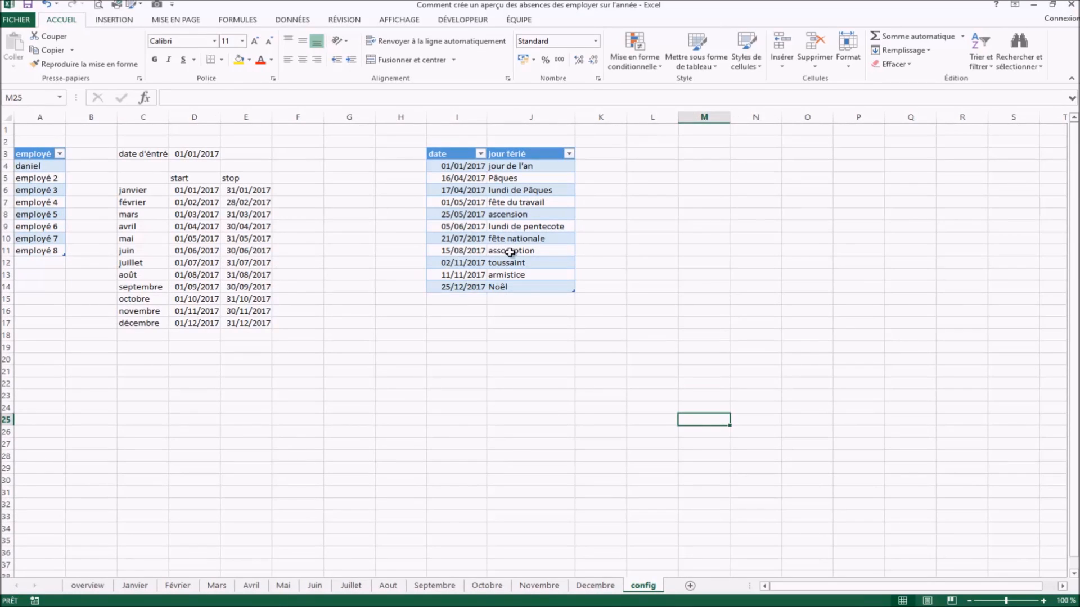
Create a formula-based conditional formatting rule for F11:AJ18 on Aout with =f$3=recherchev(F$3;config!$I$4:$J$14;1;0).
left_click(434, 589)
left_click(388, 587)
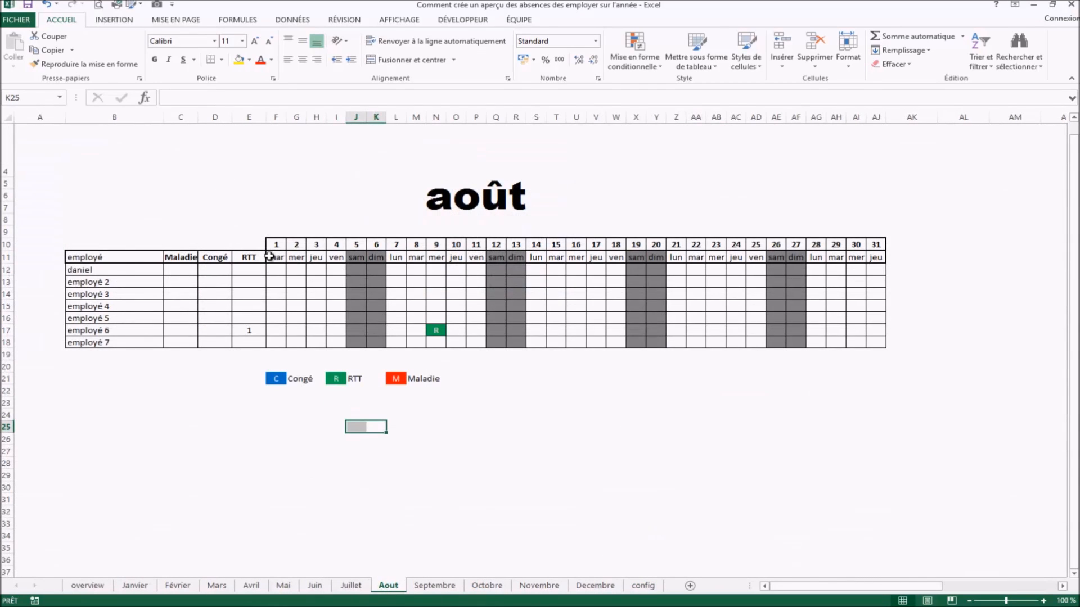
left_click_drag(276, 259, 884, 347)
left_click(634, 56)
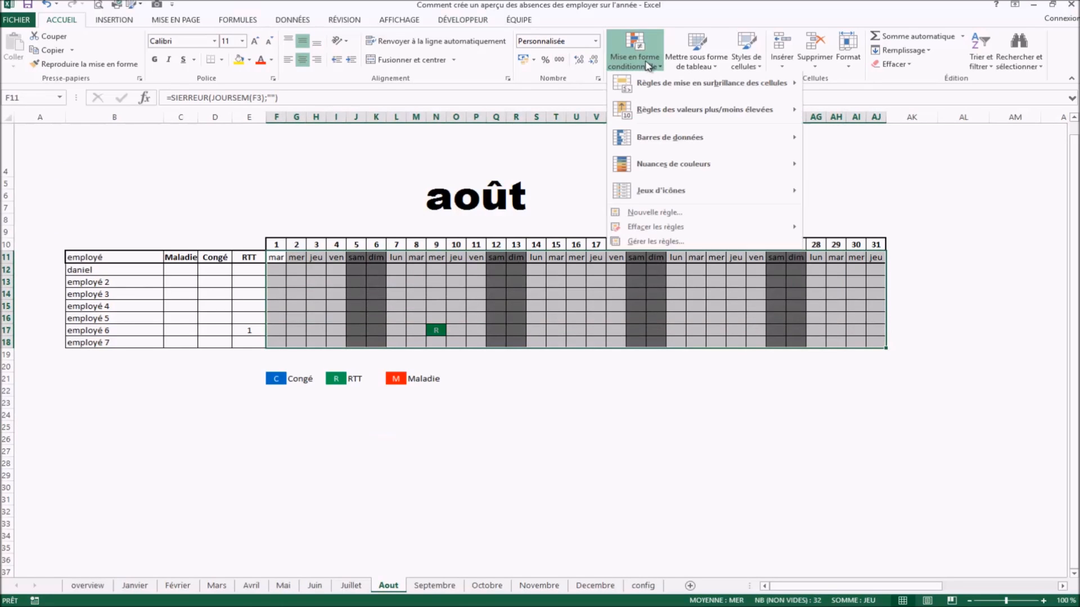
left_click(652, 245)
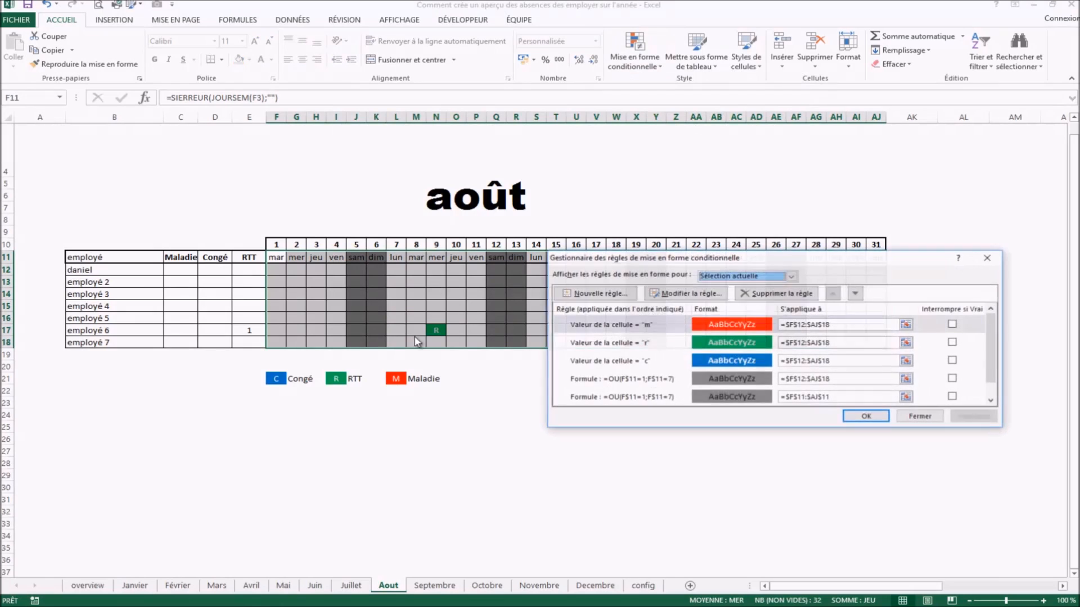
left_click(566, 298)
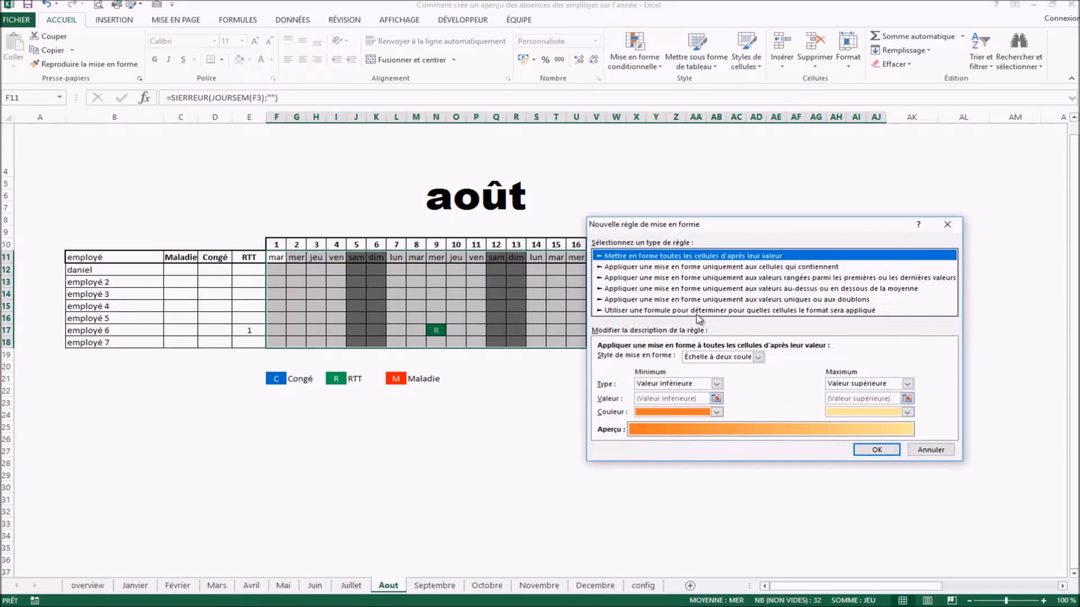
left_click(699, 311)
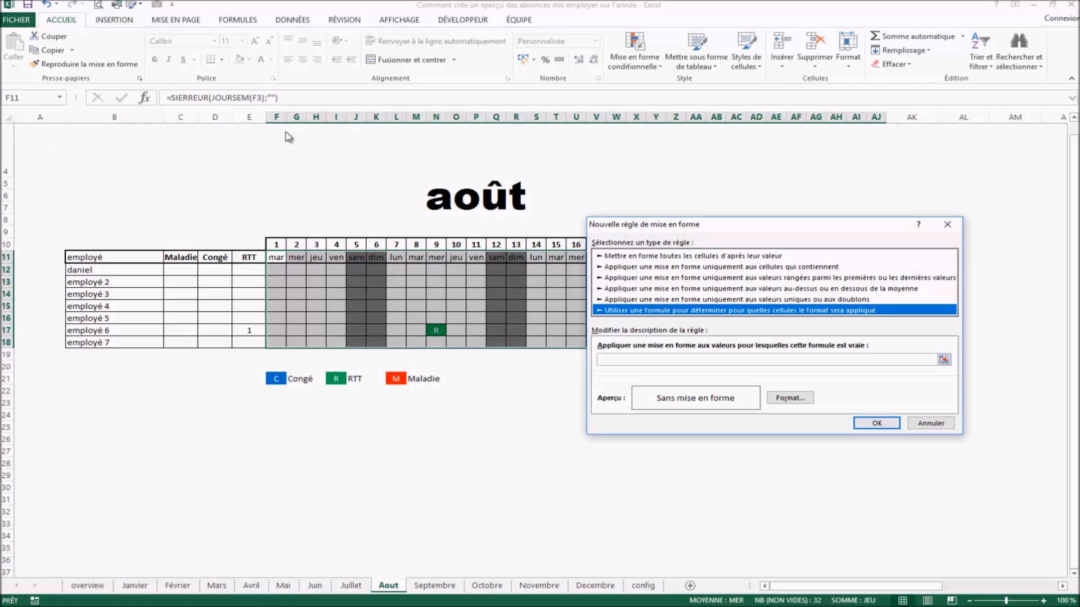
left_click(623, 360)
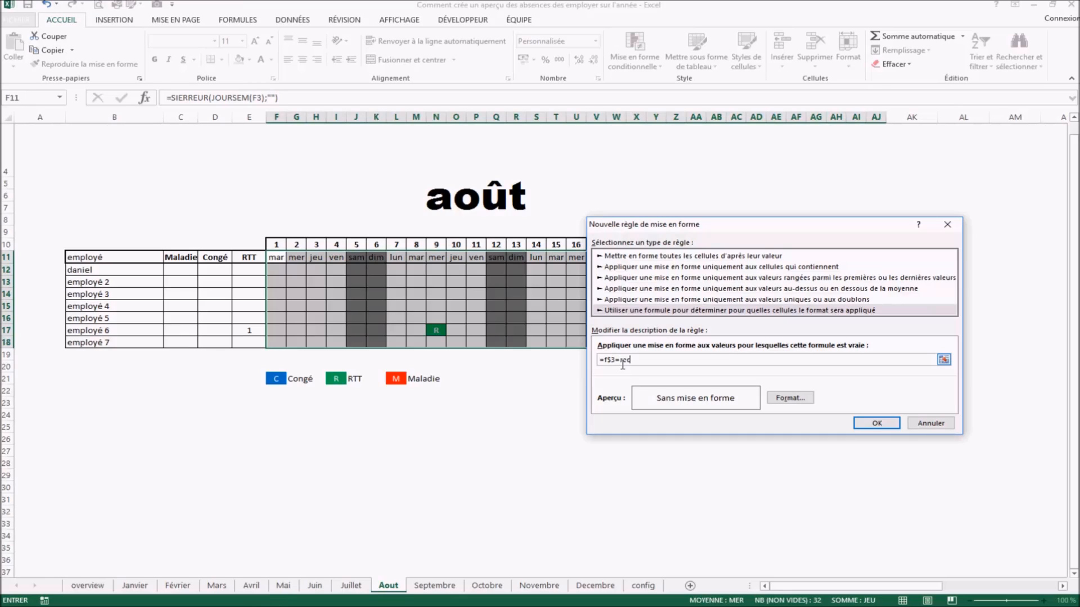
type("=f$3=recherchev(")
type("F$3;")
left_click(643, 585)
left_click_drag(459, 166, 525, 285)
type(";1;")
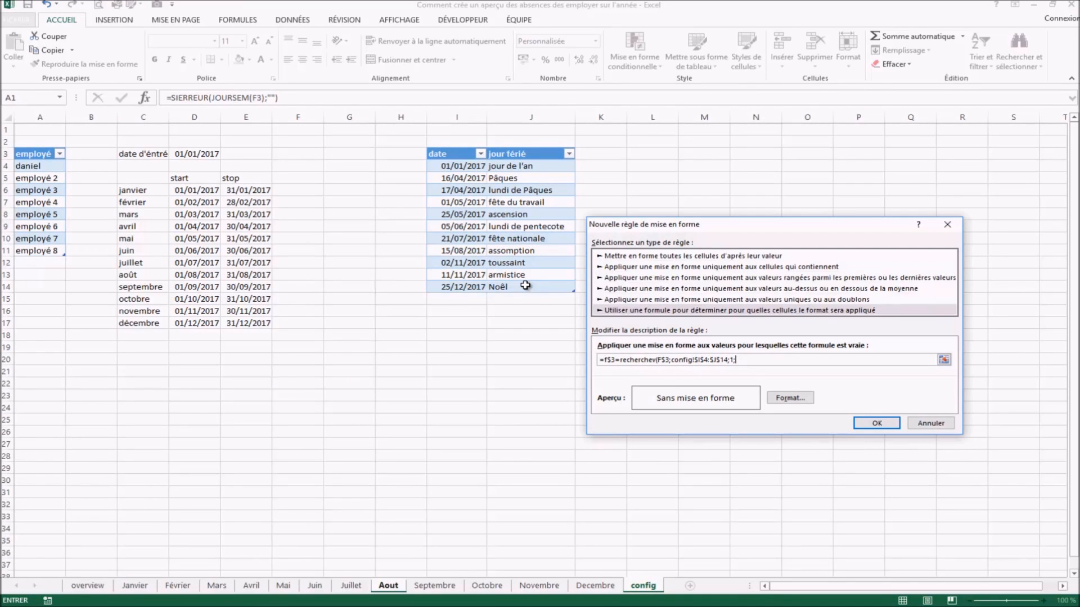
type("0)")
Give the new rule a purple fill and apply it to the August calendar.
left_click(790, 398)
left_click(720, 312)
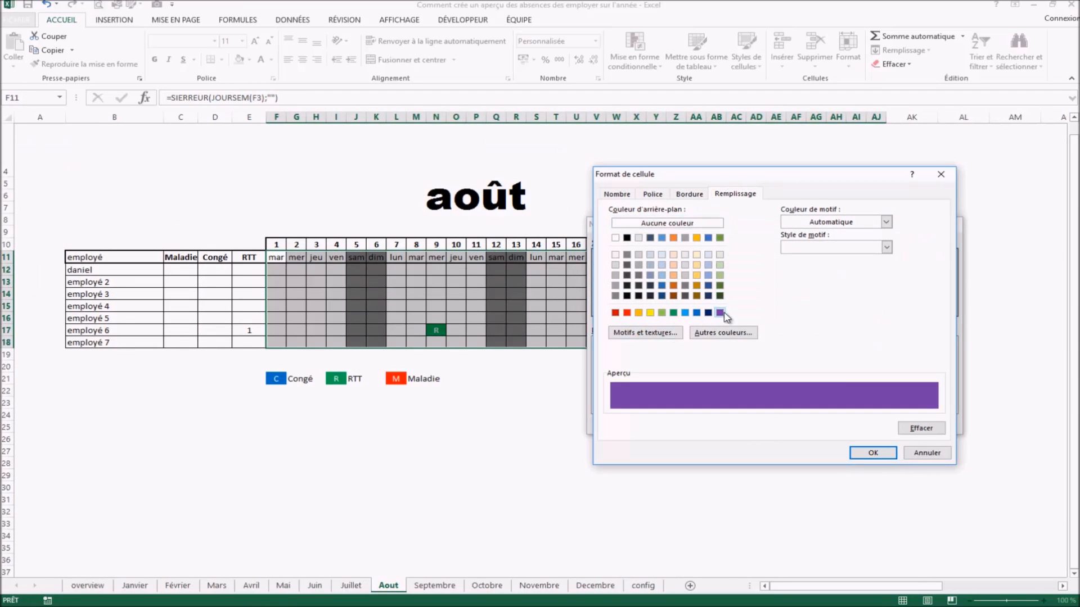
left_click(873, 452)
left_click(877, 422)
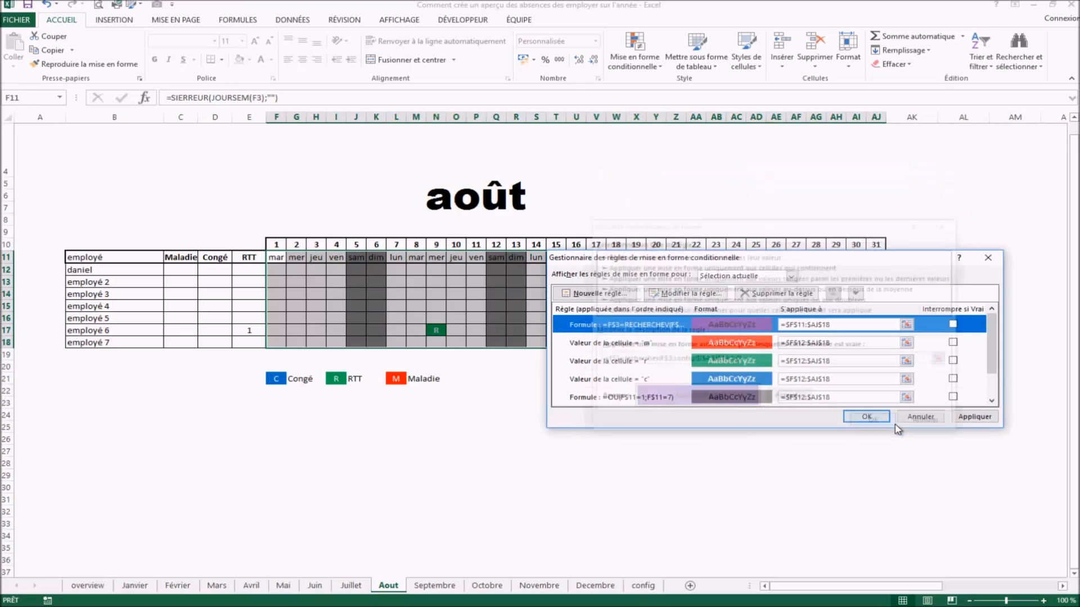
left_click(975, 416)
left_click(866, 419)
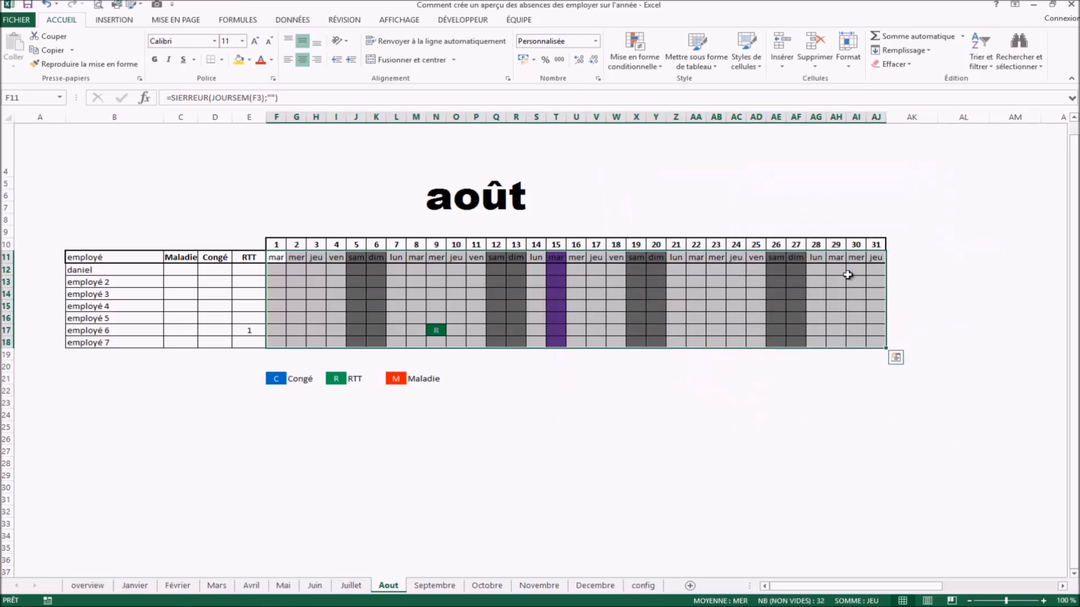
left_click(595, 415)
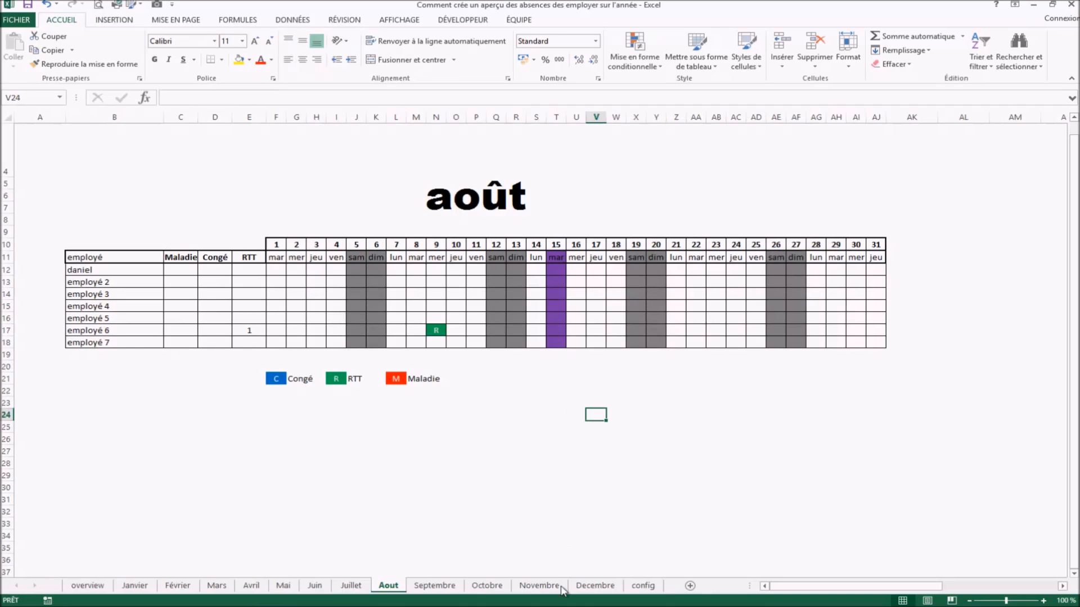
Review the public holiday table on config and the calendars on the Octobre and Novembre sheets.
left_click(643, 585)
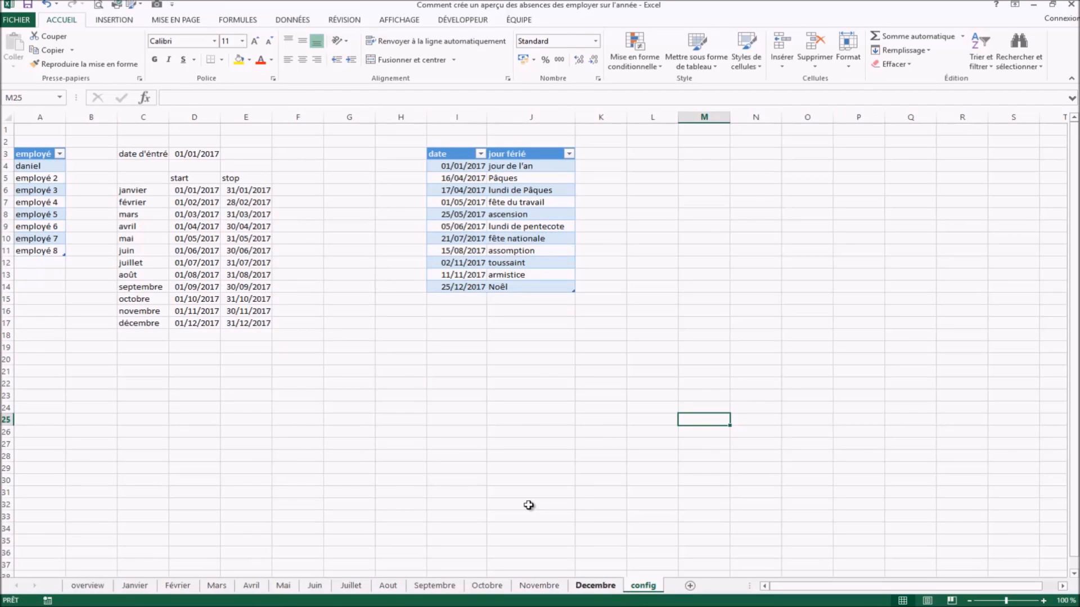
left_click(504, 251)
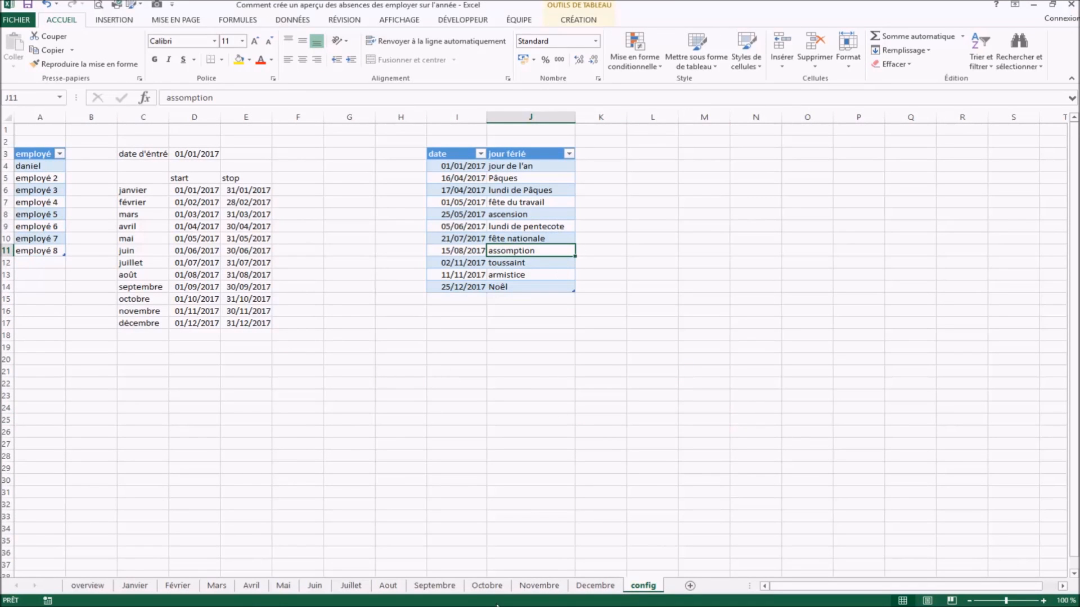
left_click(495, 587)
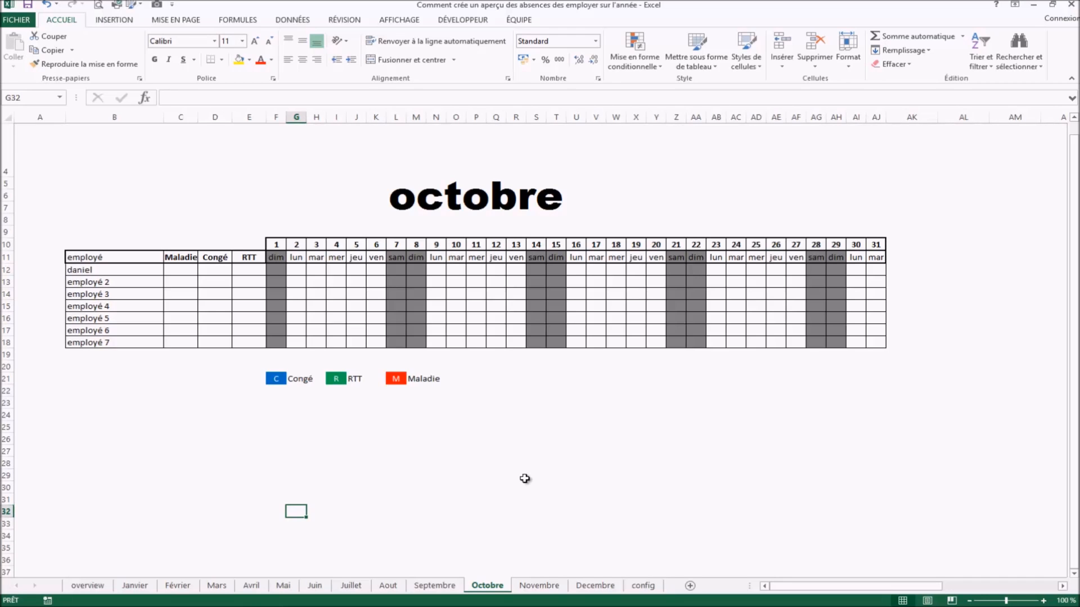
left_click(643, 586)
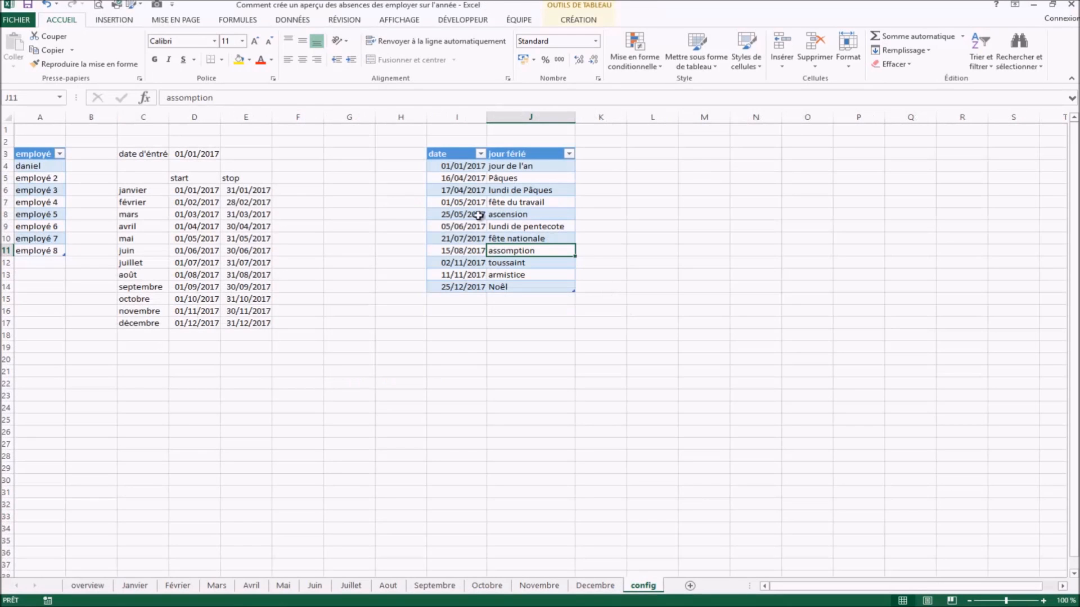
left_click_drag(650, 157, 666, 299)
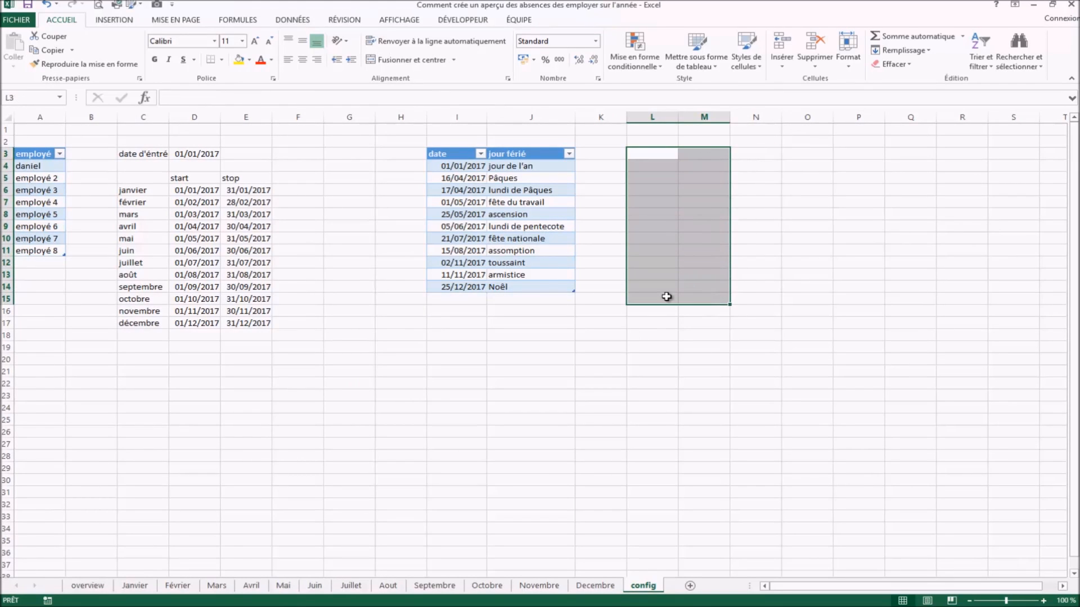
left_click(487, 586)
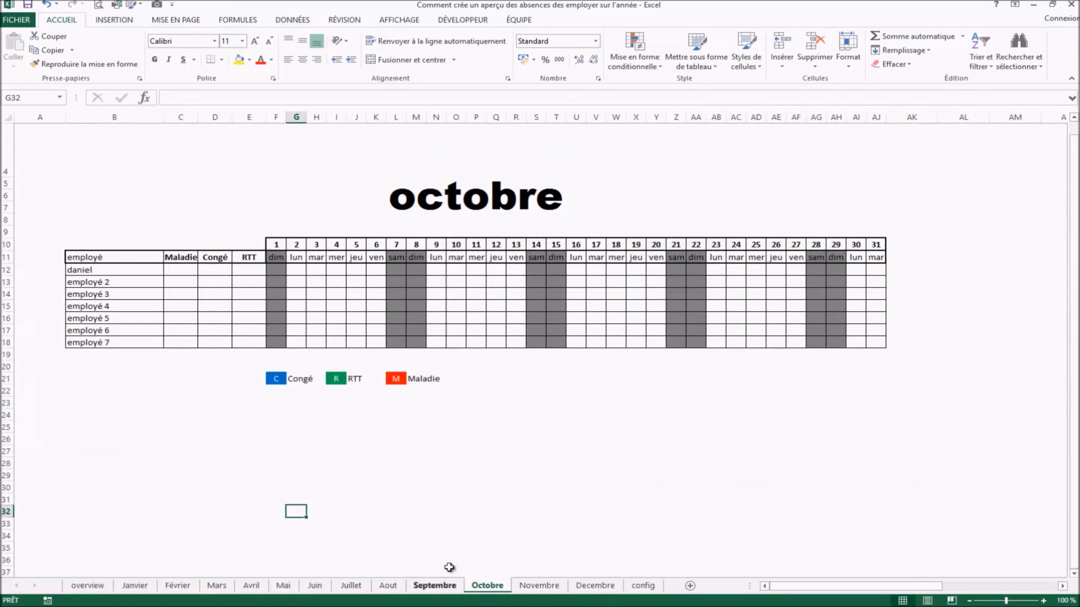
left_click(538, 585)
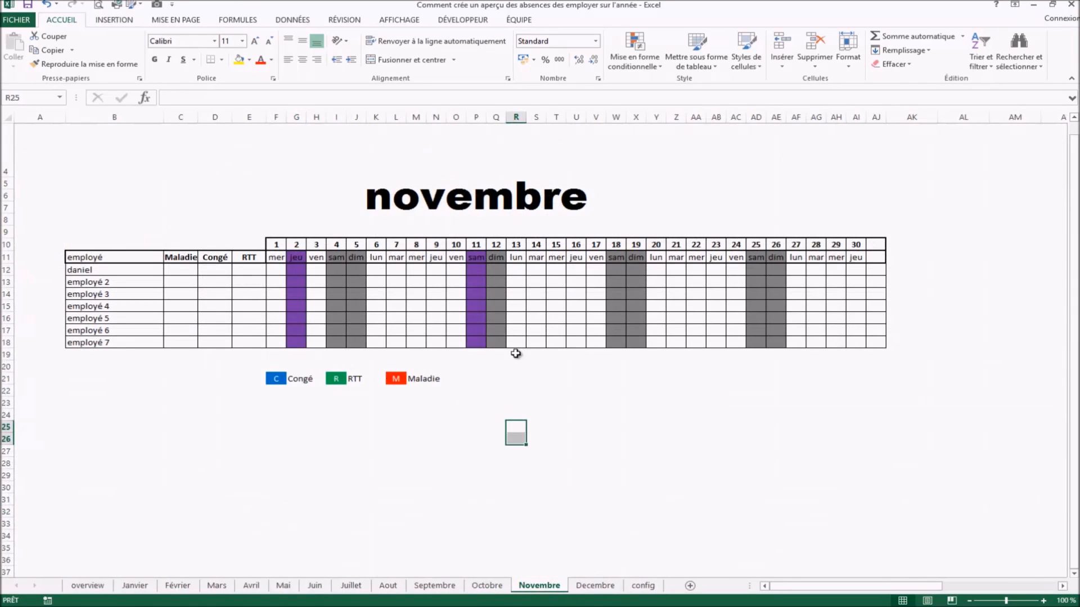